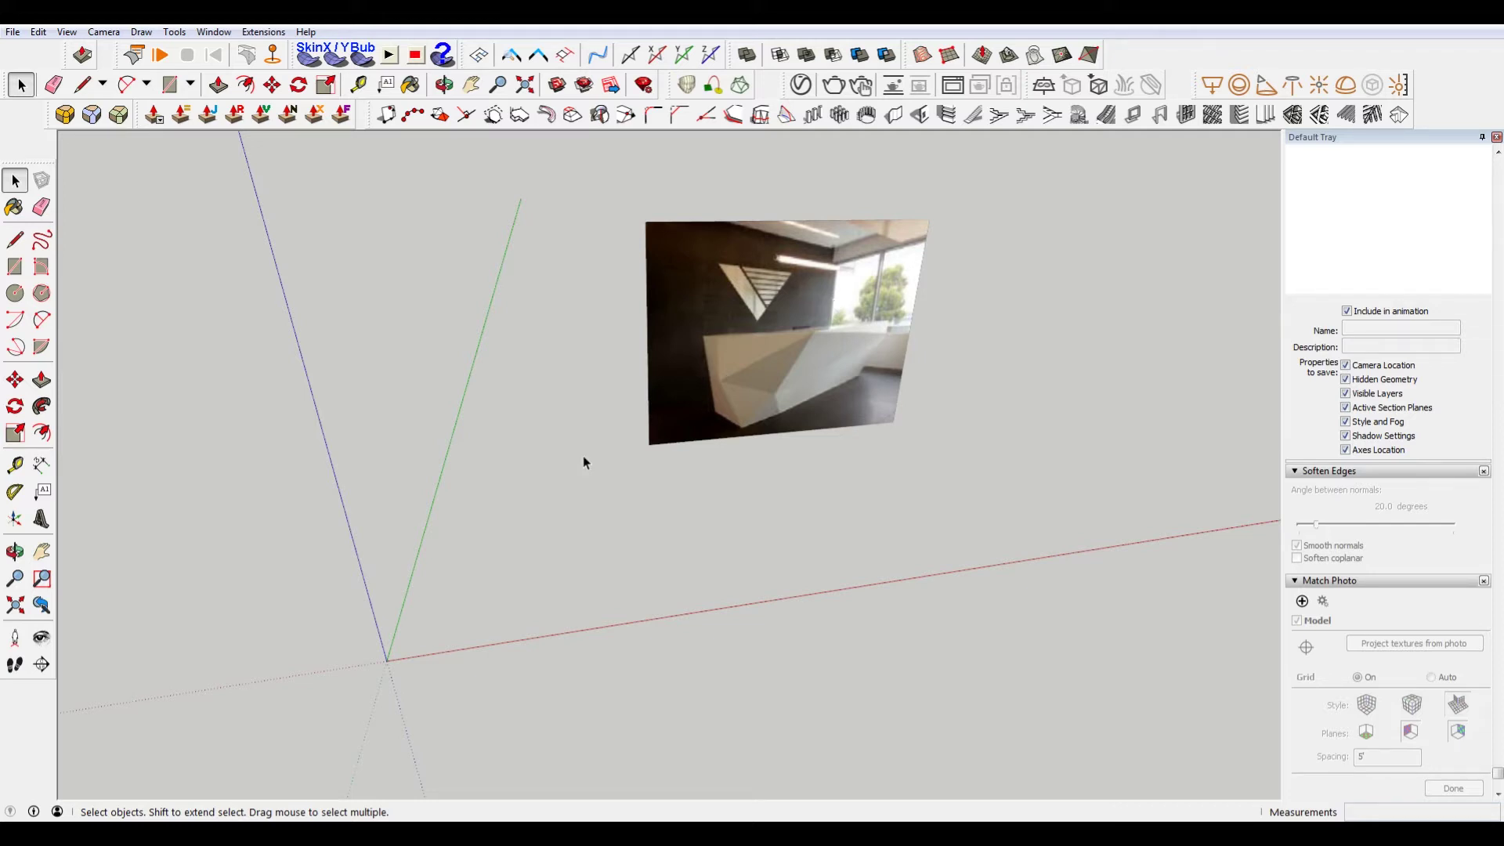
# Draw the desk's long base edge from near the origin along the red axis.
pyautogui.press('l')
pyautogui.press('r')
pyautogui.press('l')
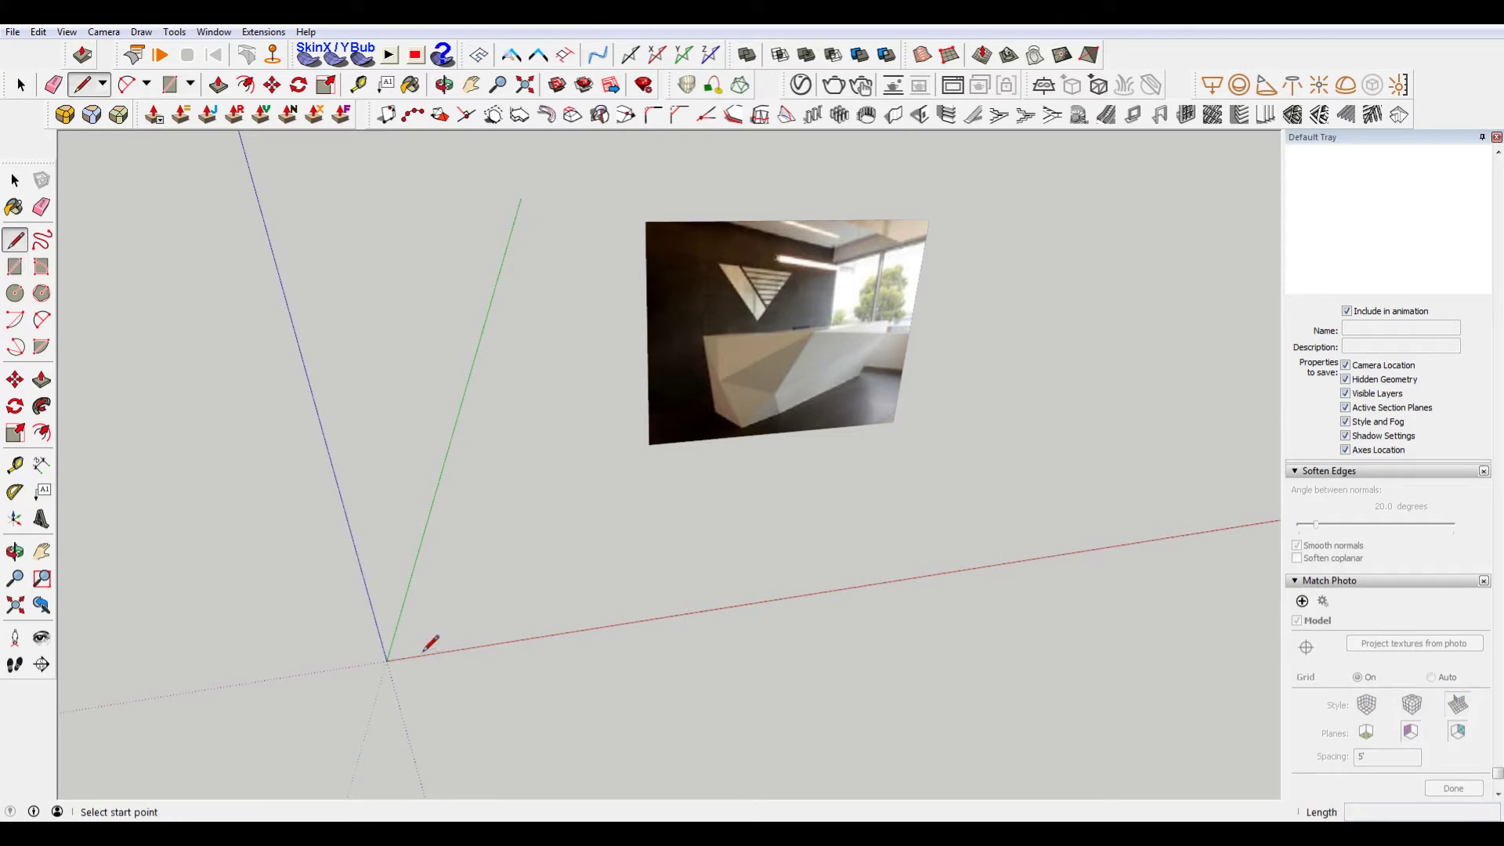
pyautogui.click(419, 656)
pyautogui.scroll(2, 482, 657)
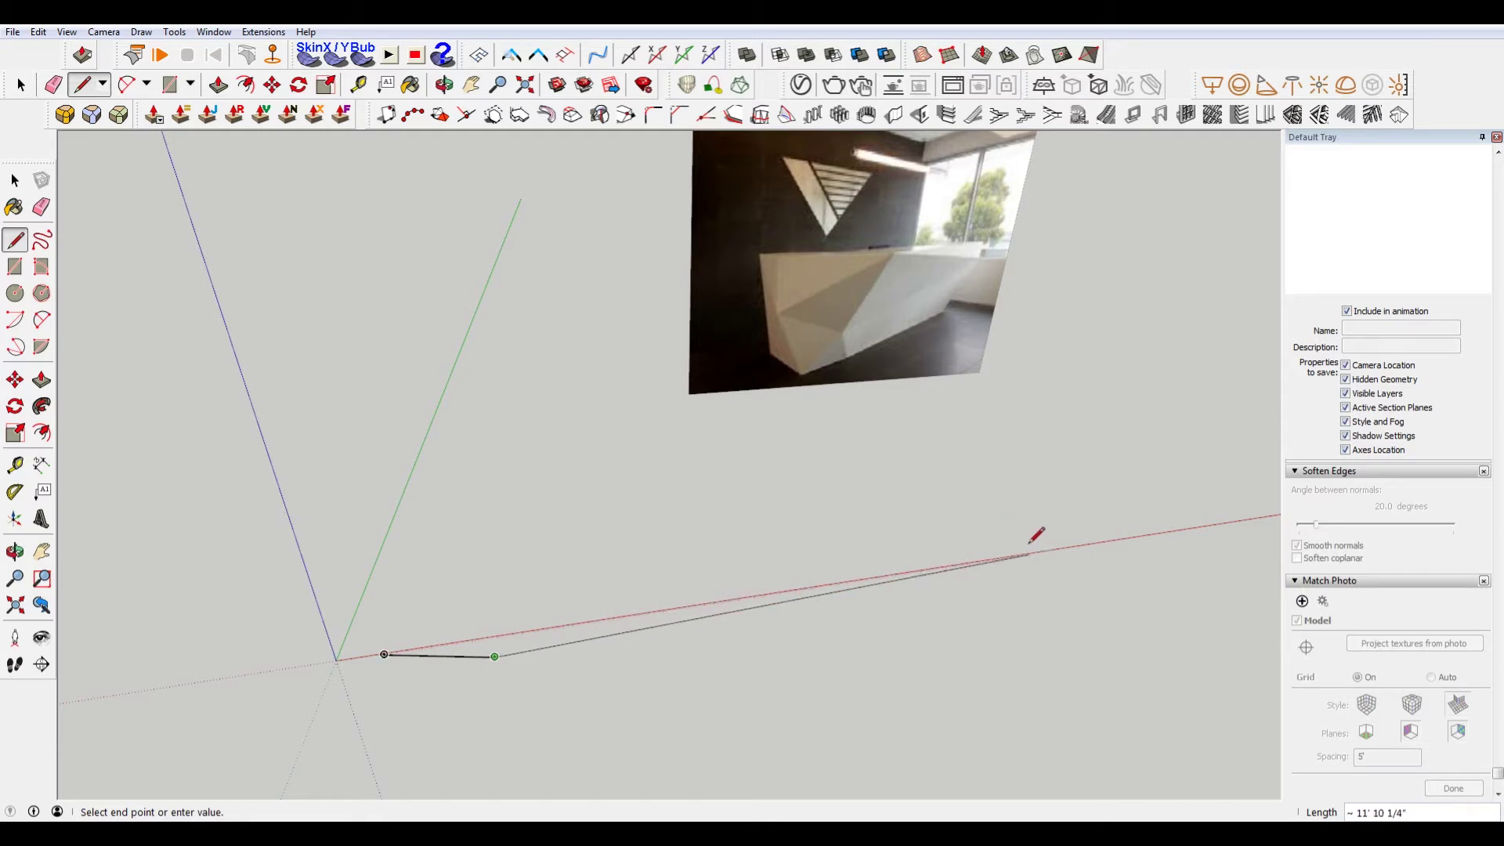
pyautogui.click(1075, 525)
pyautogui.press('Escape')
pyautogui.click(495, 655)
pyautogui.press('Escape')
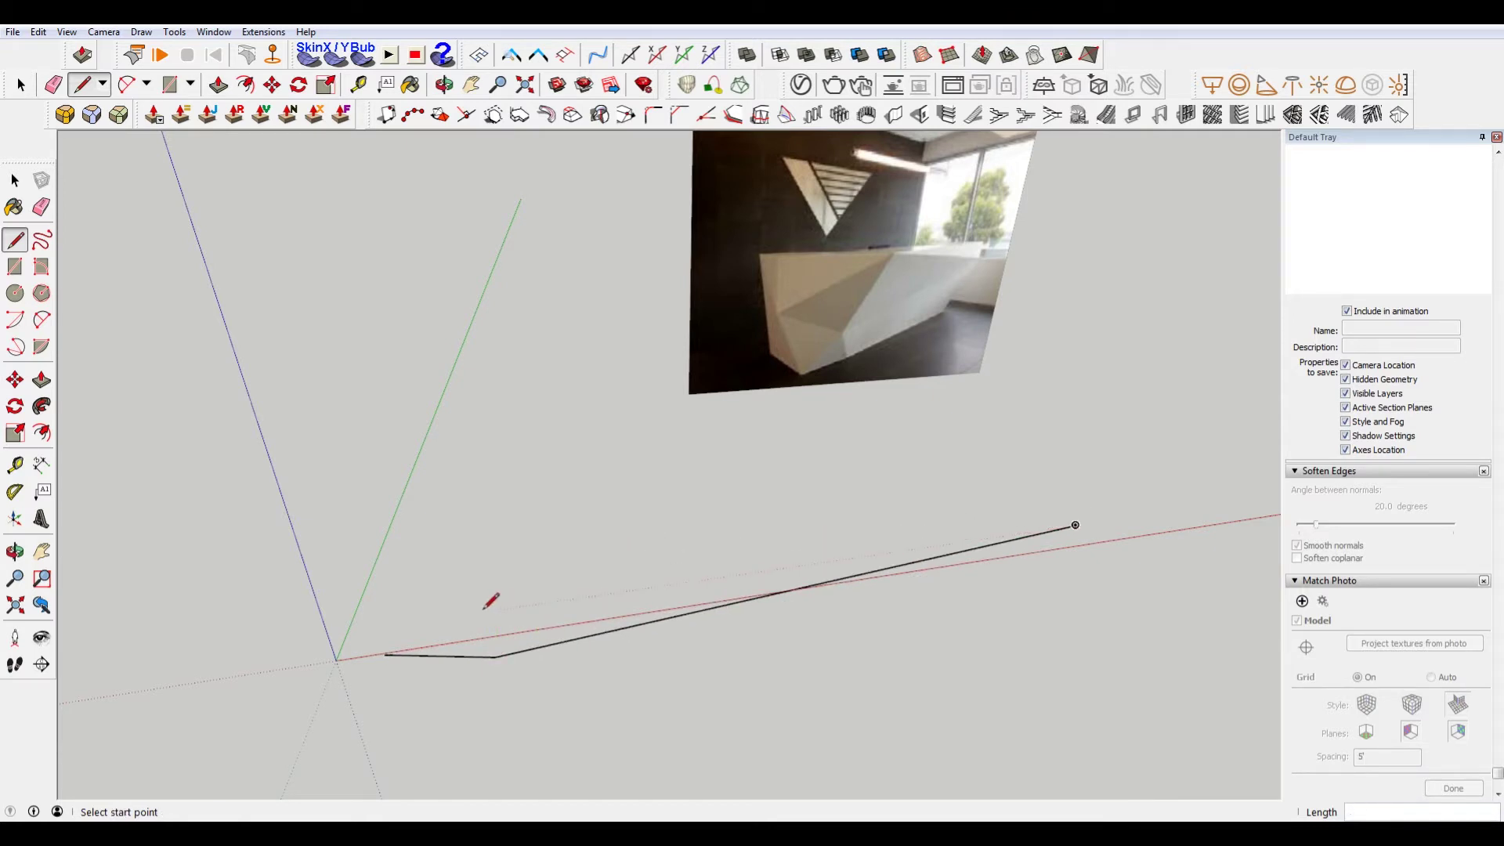
pyautogui.scroll(-2, 408, 640)
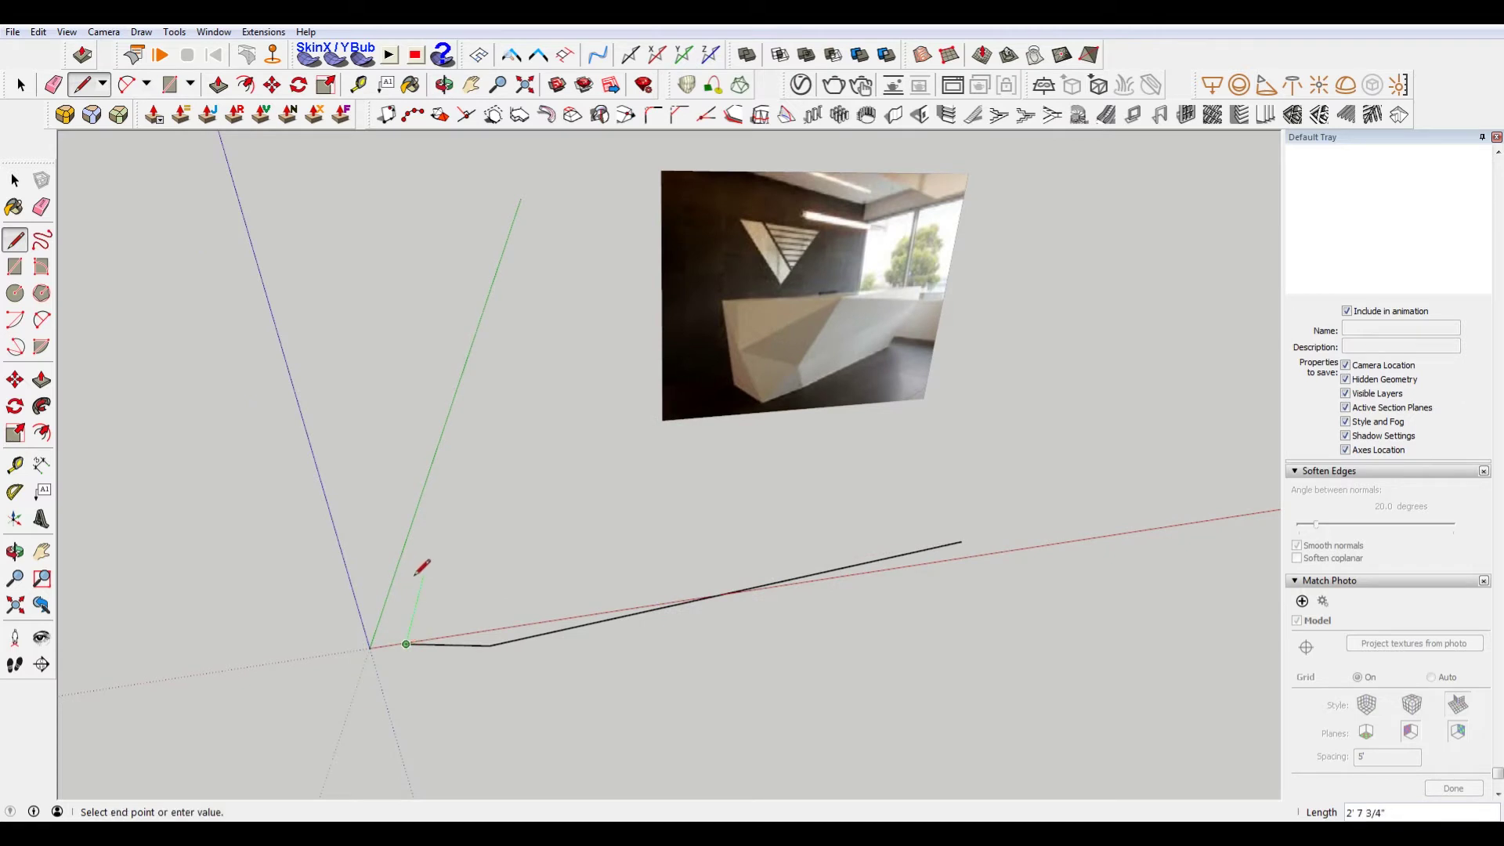
# Close the outlines into two triangular faces, one shaded and one white.
pyautogui.moveTo(389, 612); pyautogui.dragTo(621, 601, button='middle')
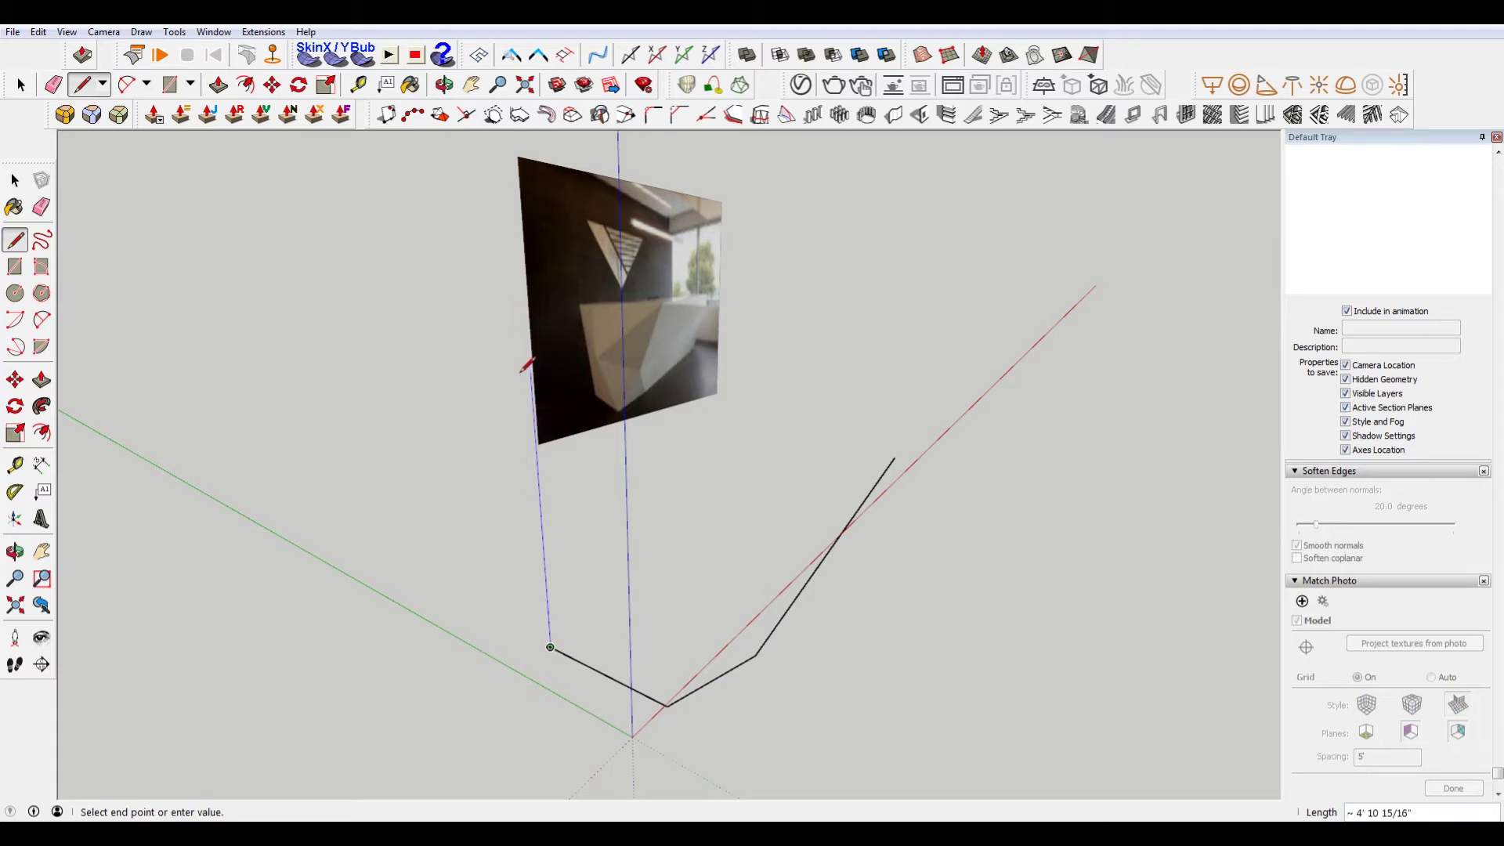
pyautogui.click(667, 704)
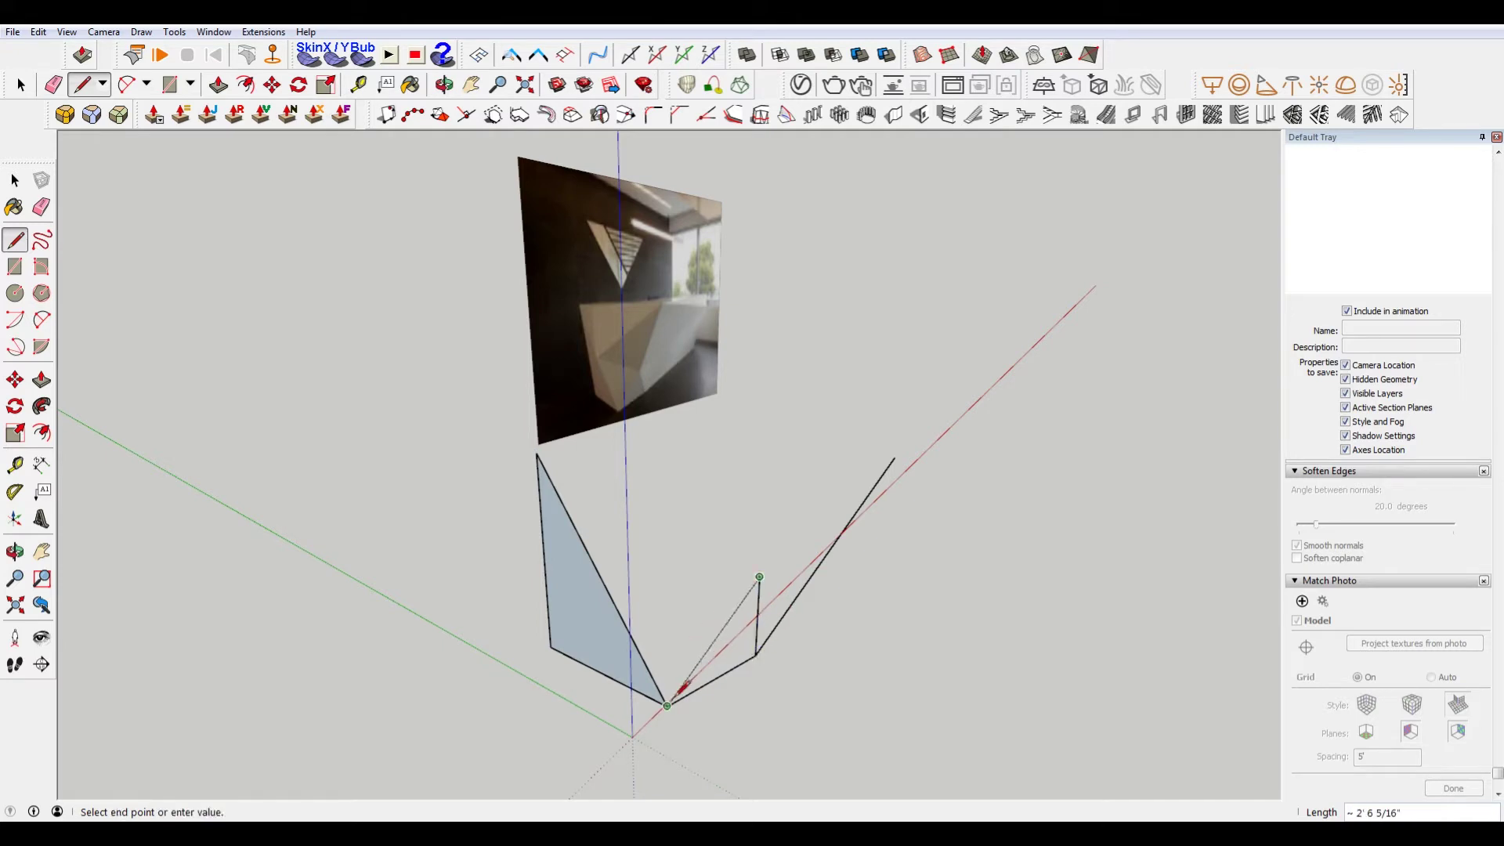
pyautogui.click(759, 577)
# Move the white face's top corner to raise it into a peak.
pyautogui.press('space')
pyautogui.press('m')
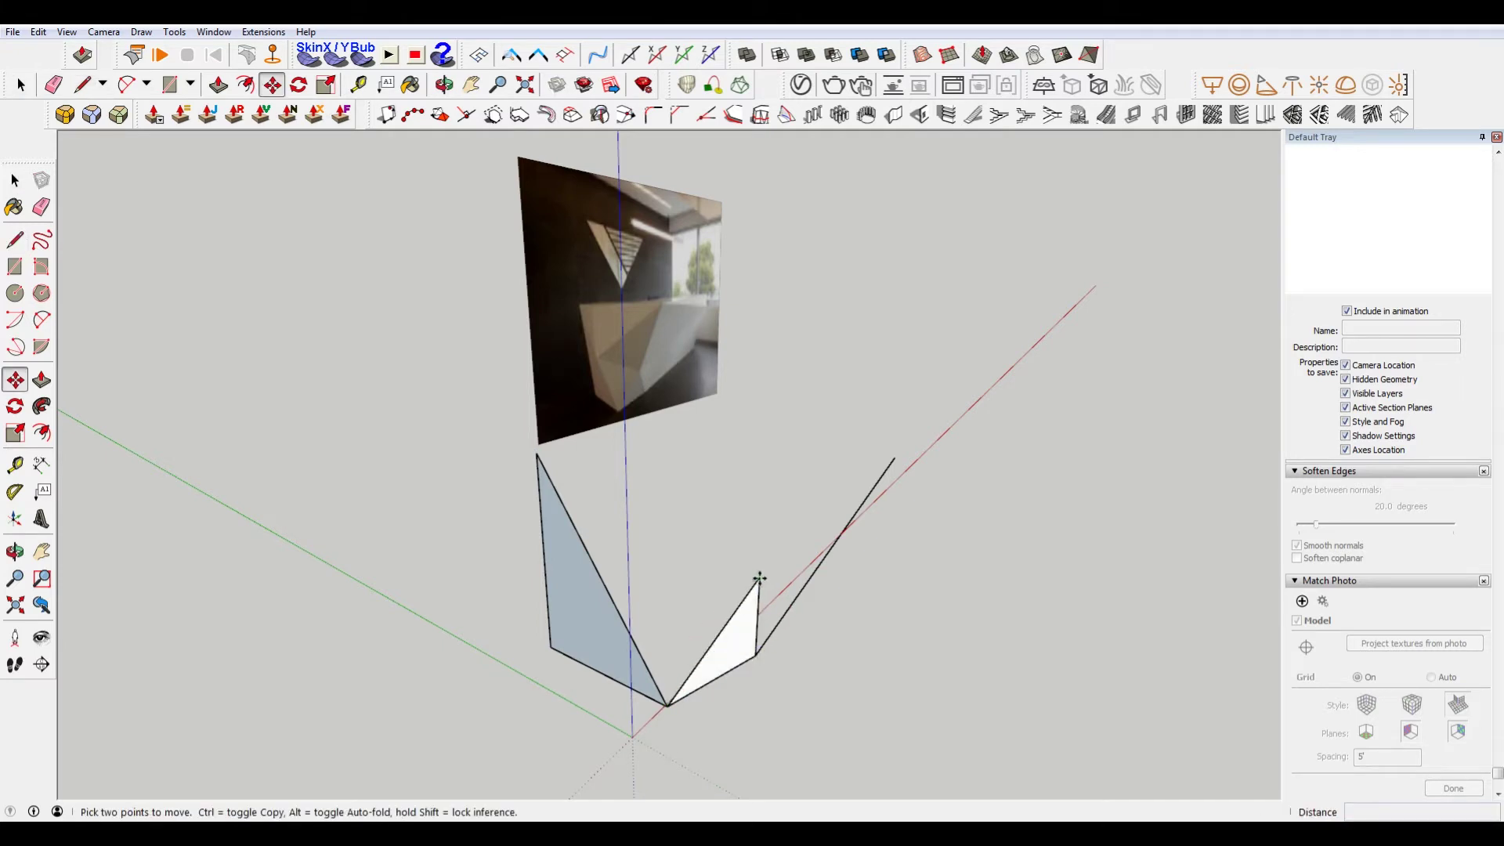
pyautogui.click(759, 577)
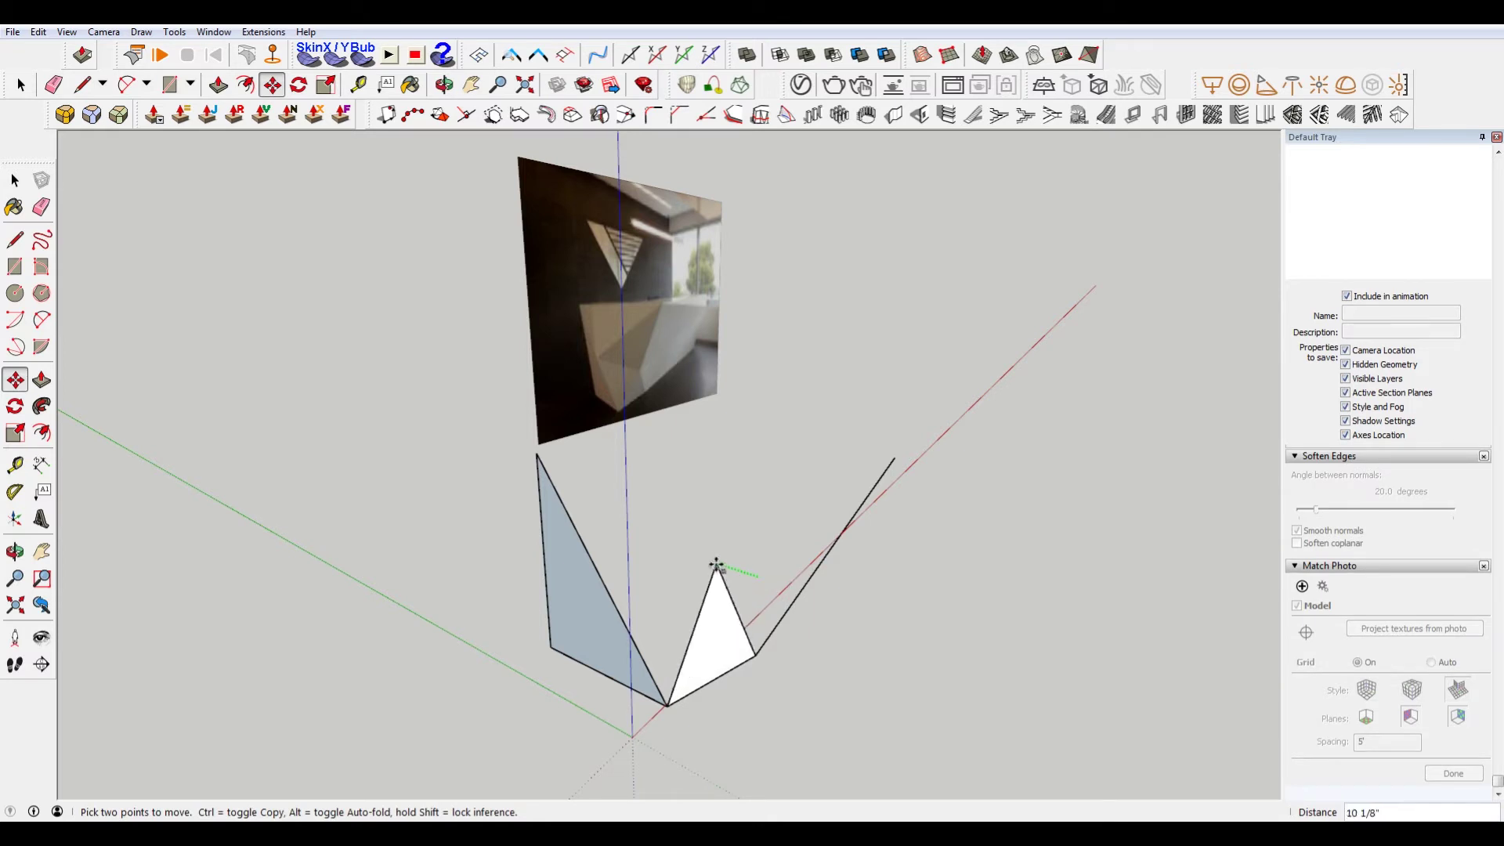
pyautogui.click(724, 566)
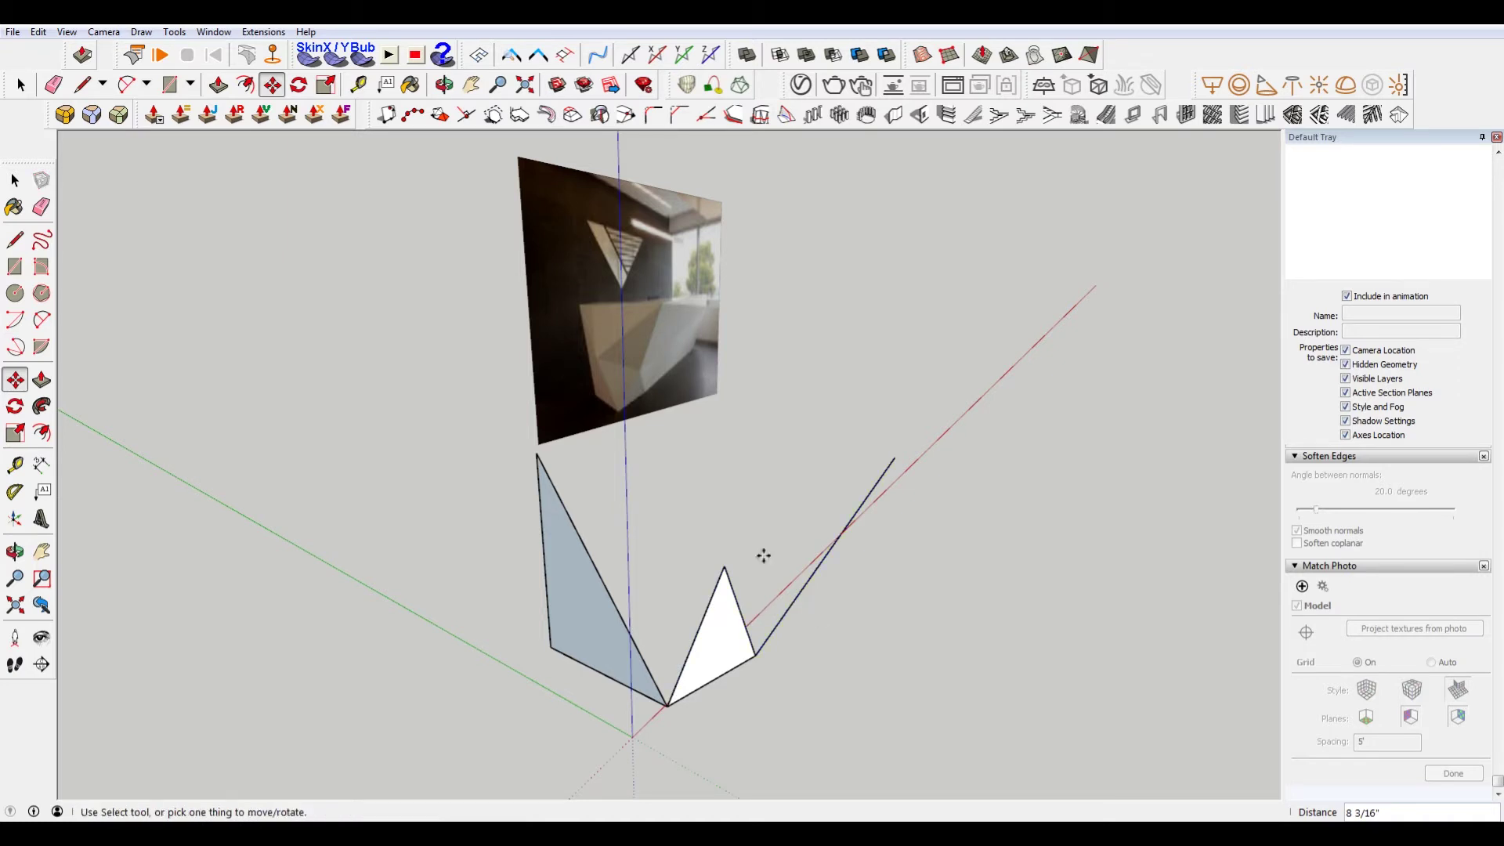
pyautogui.press('l')
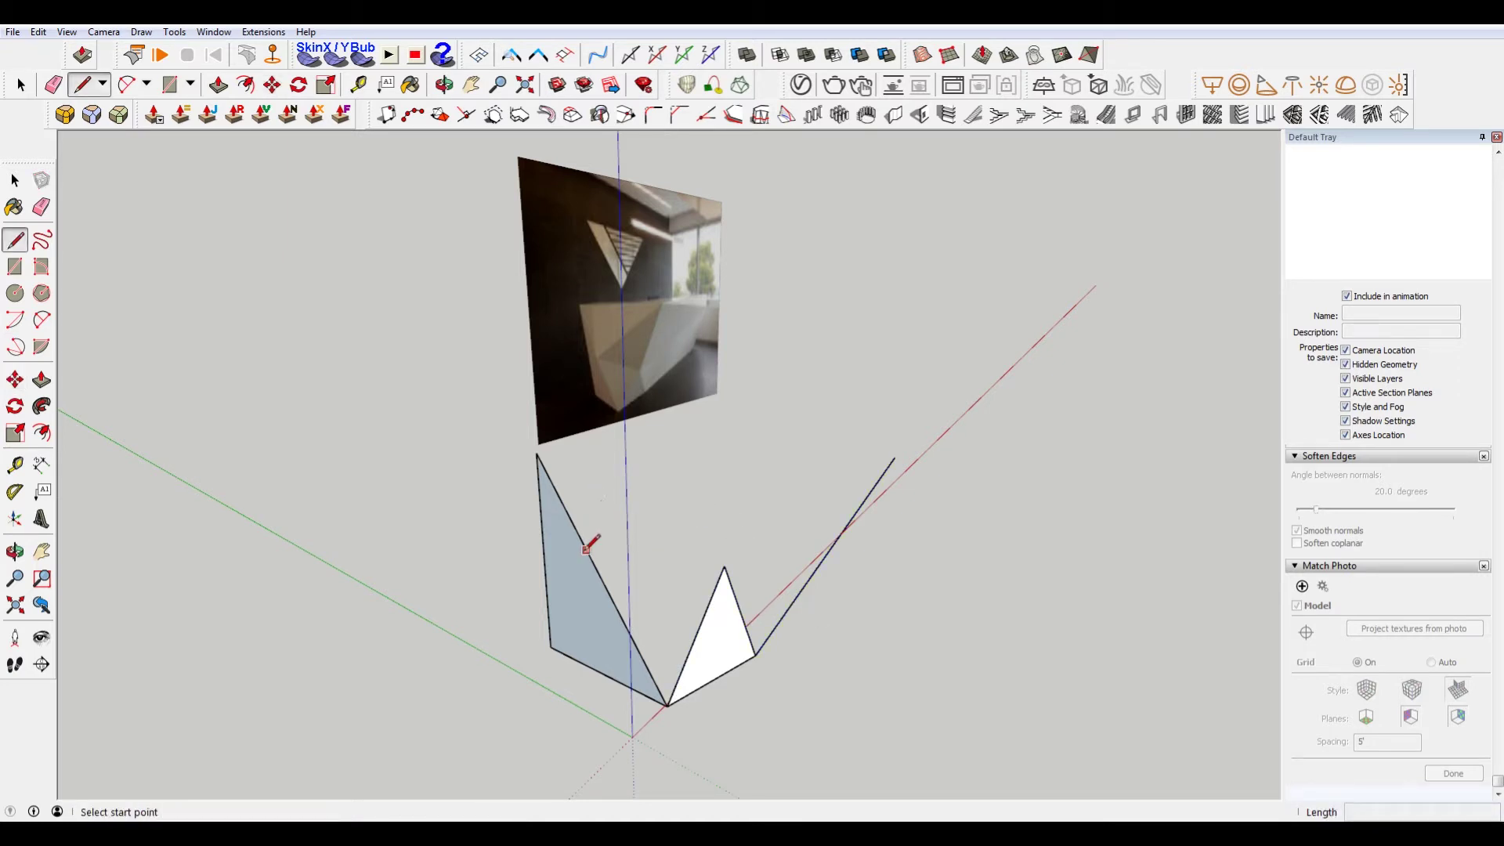
# Add a new front facet and close a long slanted top face along the desk.
pyautogui.click(583, 545)
pyautogui.click(724, 565)
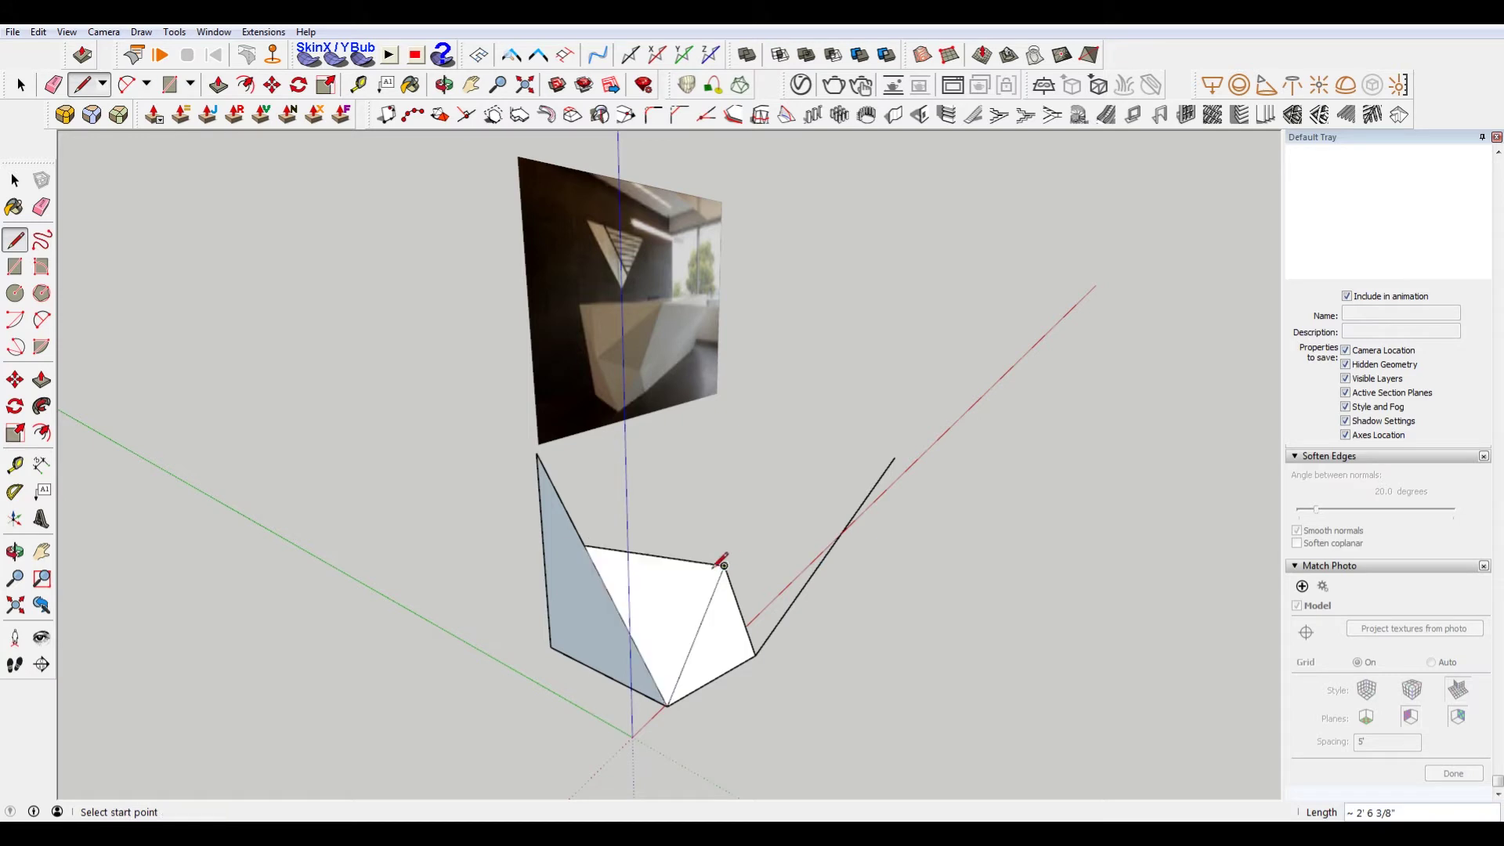
pyautogui.click(537, 454)
pyautogui.moveTo(537, 454); pyautogui.dragTo(624, 519, button='middle')
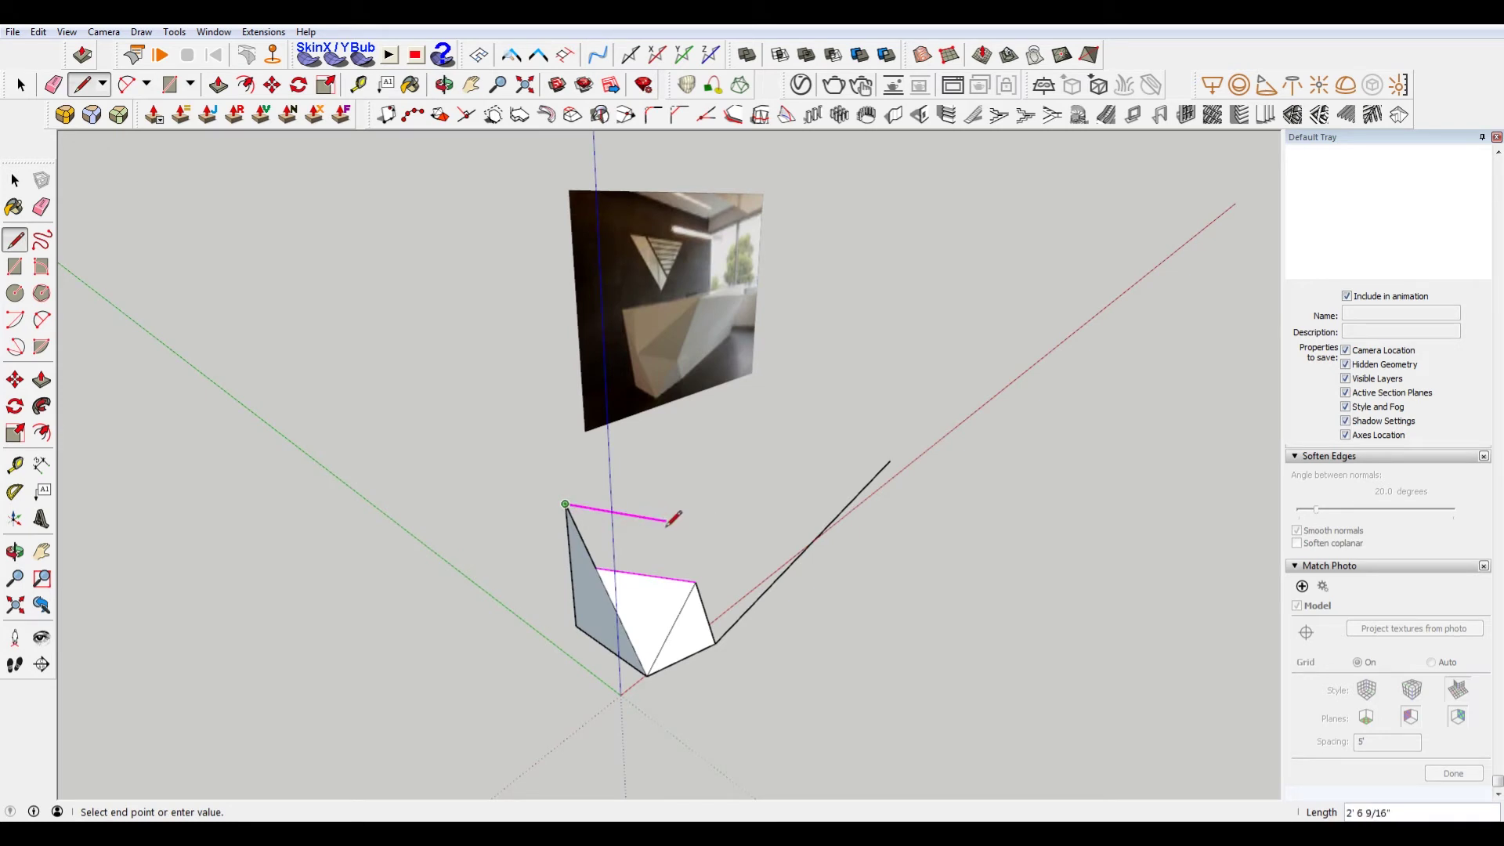
pyautogui.click(738, 488)
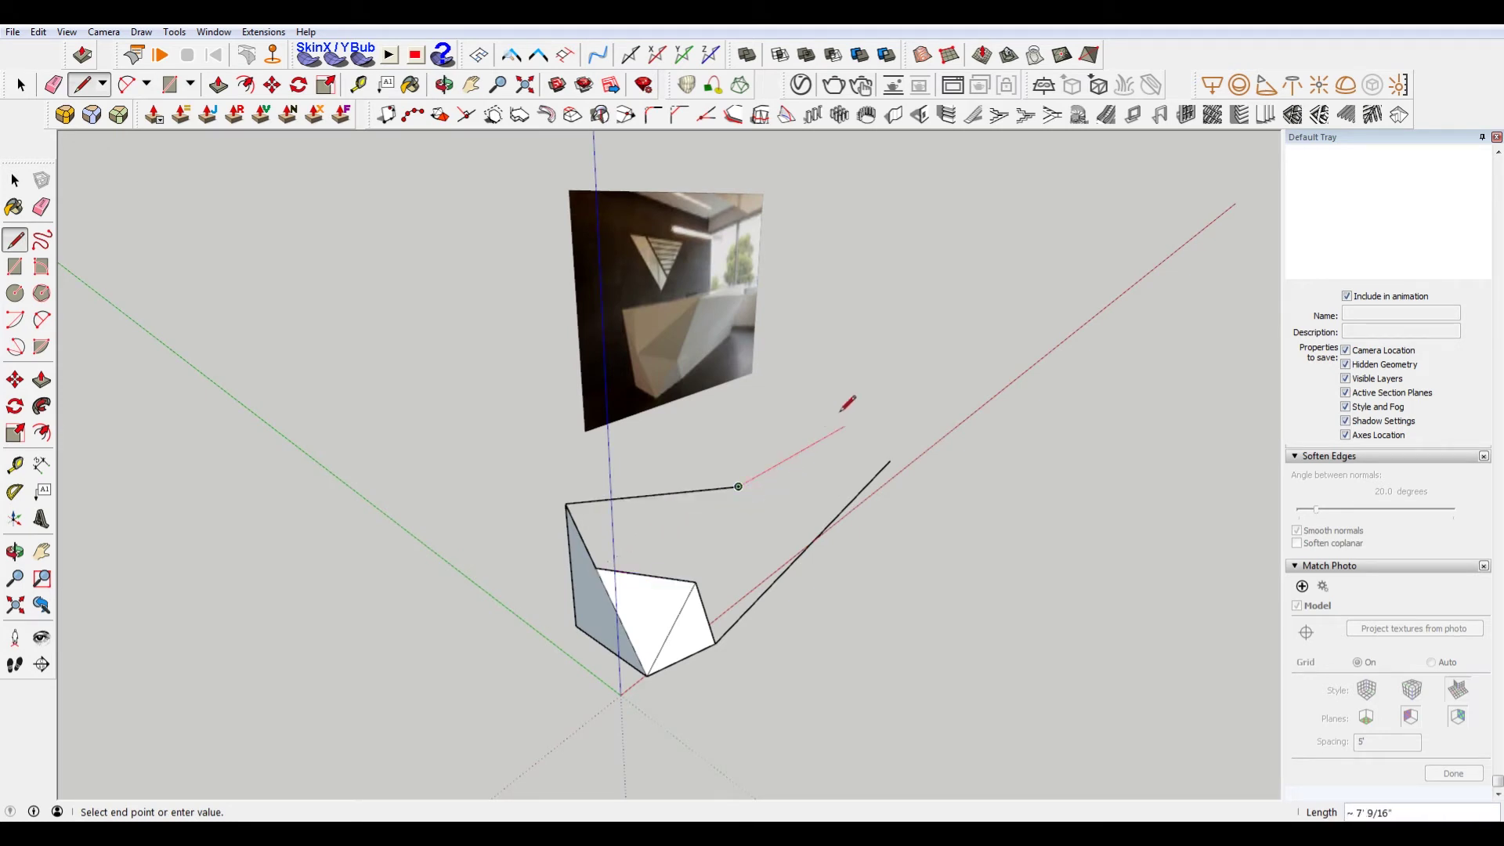
pyautogui.click(566, 502)
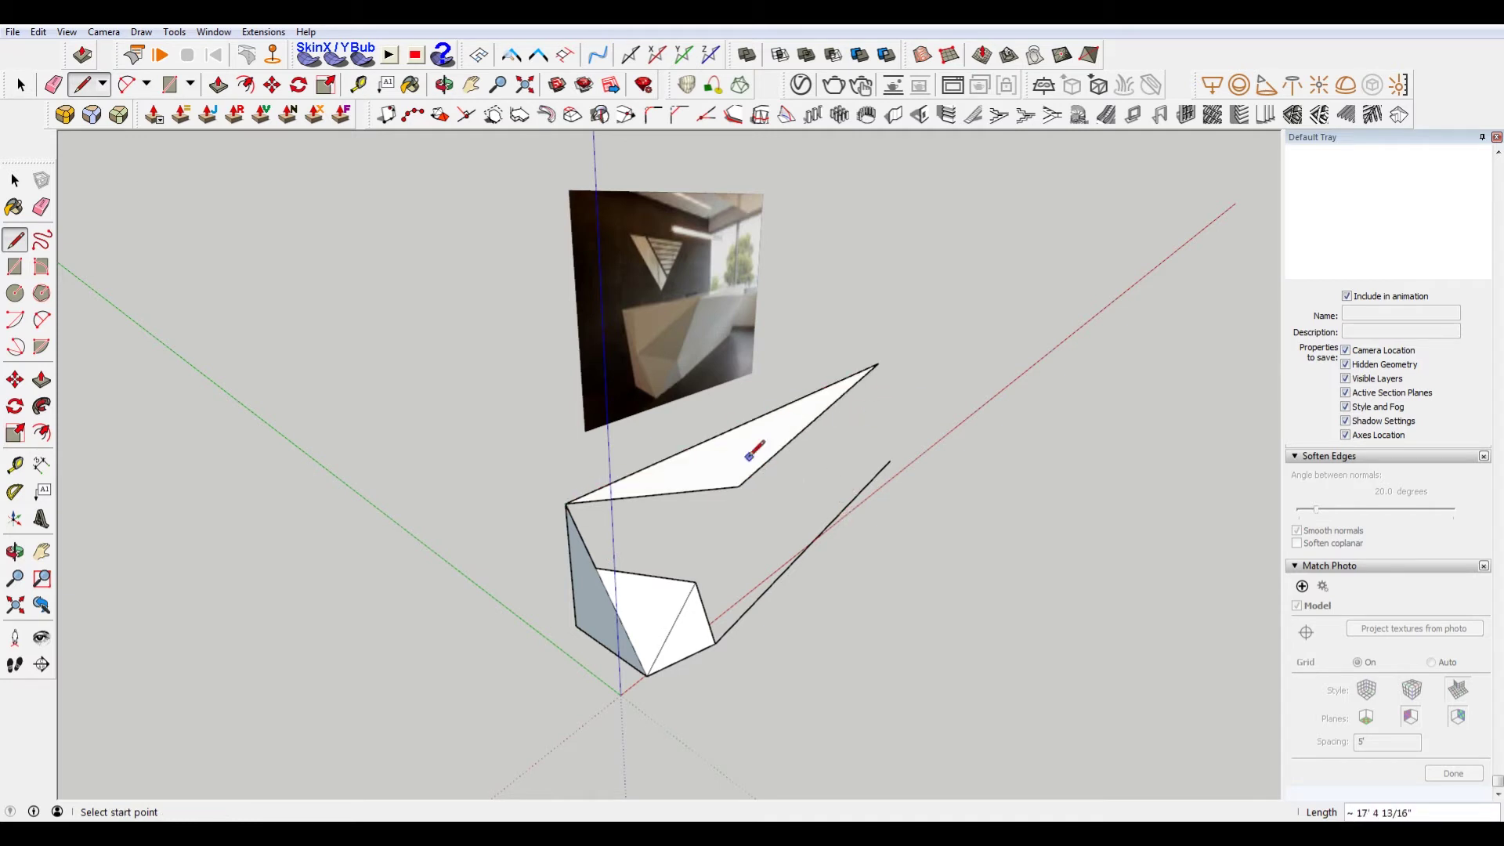
# Move the top face's inner corner so the face becomes a thin sliver along the desk top.
pyautogui.click(738, 487)
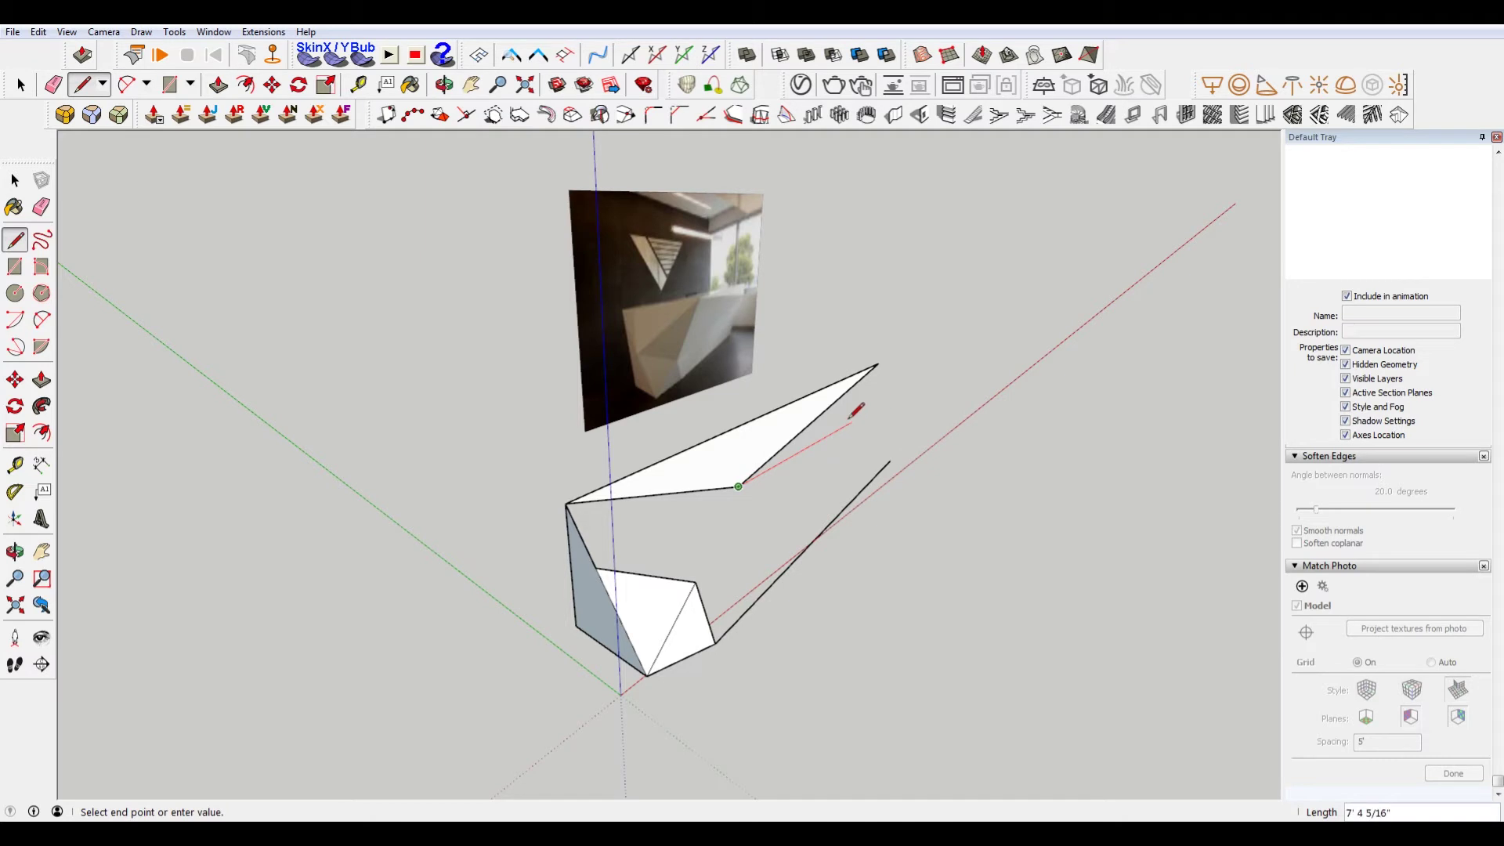
pyautogui.moveTo(887, 389); pyautogui.dragTo(91, 437, button='middle')
pyautogui.press('m')
pyautogui.click(604, 479)
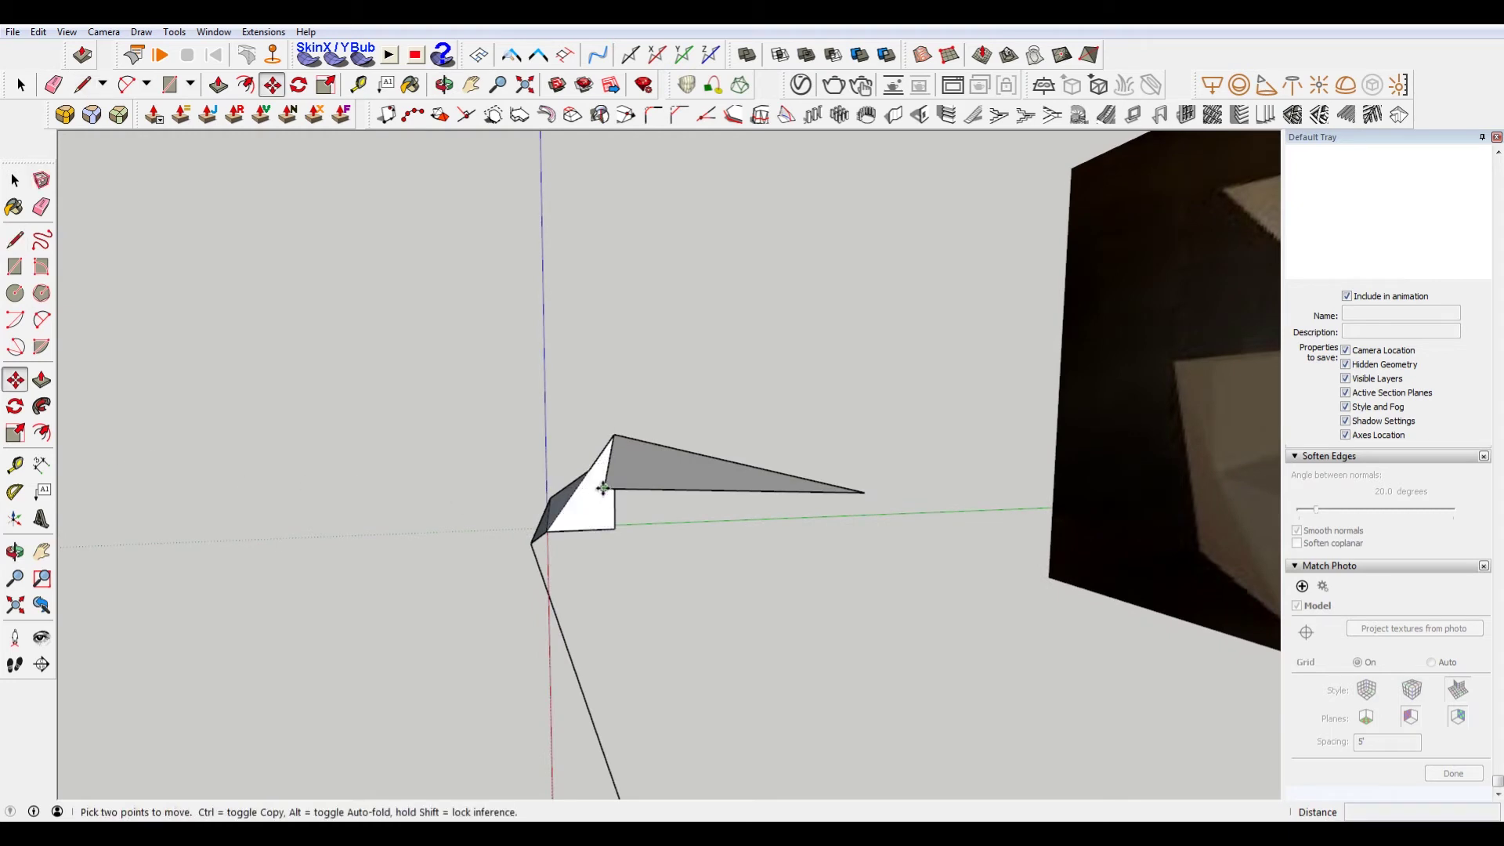
pyautogui.click(868, 492)
pyautogui.moveTo(859, 494)
pyautogui.mouseDown(button='middle')
pyautogui.moveTo(590, 494)
pyautogui.moveTo(927, 588)
pyautogui.moveTo(875, 584)
pyautogui.moveTo(772, 514)
pyautogui.moveTo(920, 537)
pyautogui.mouseUp(button='middle')
pyautogui.press('l')
pyautogui.moveTo(369, 457); pyautogui.dragTo(824, 449, button='middle')
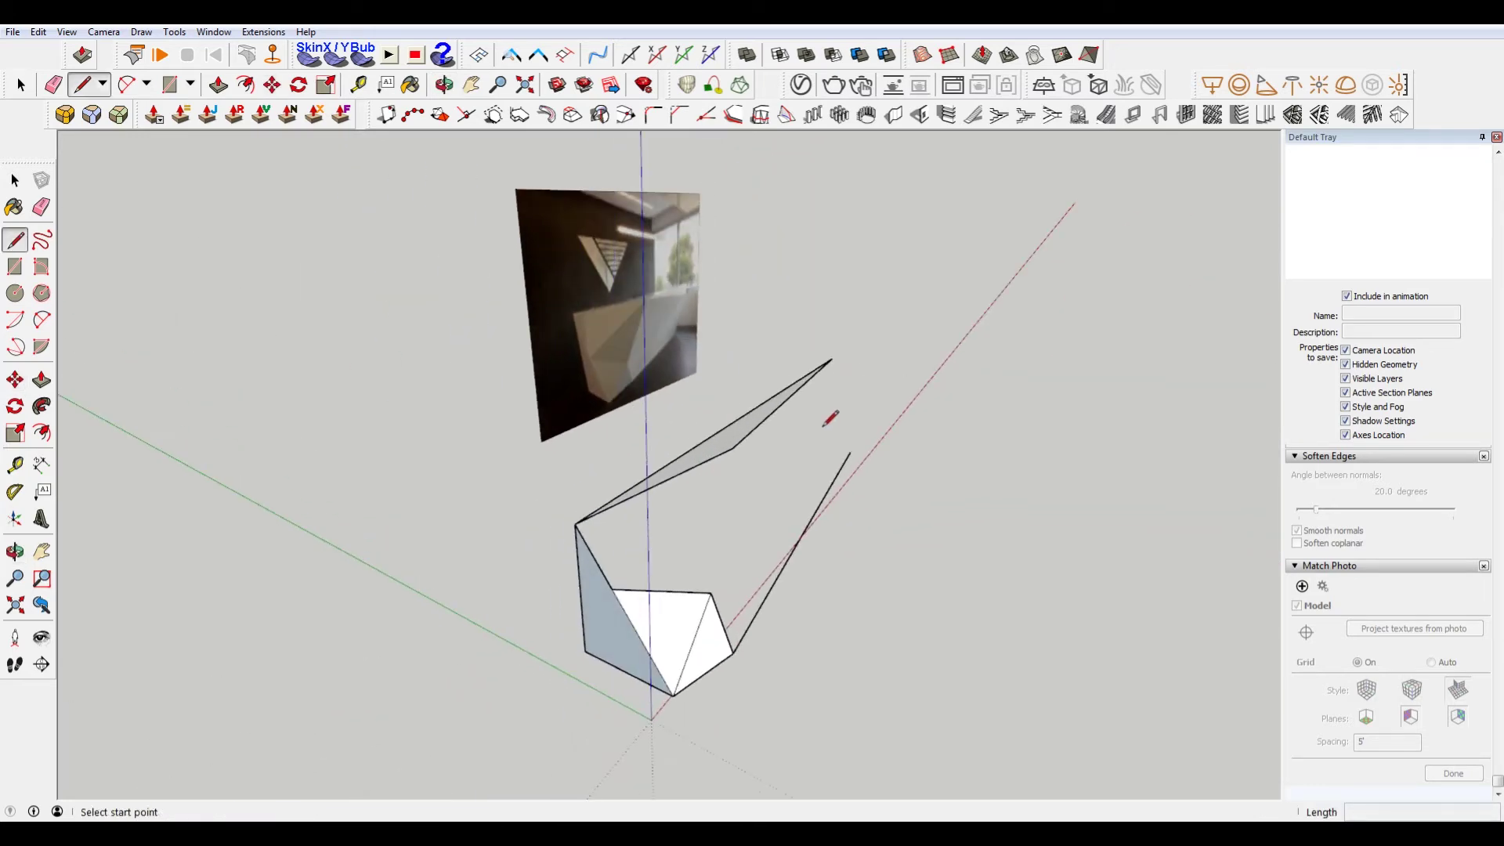
pyautogui.moveTo(824, 351); pyautogui.dragTo(701, 433, button='middle')
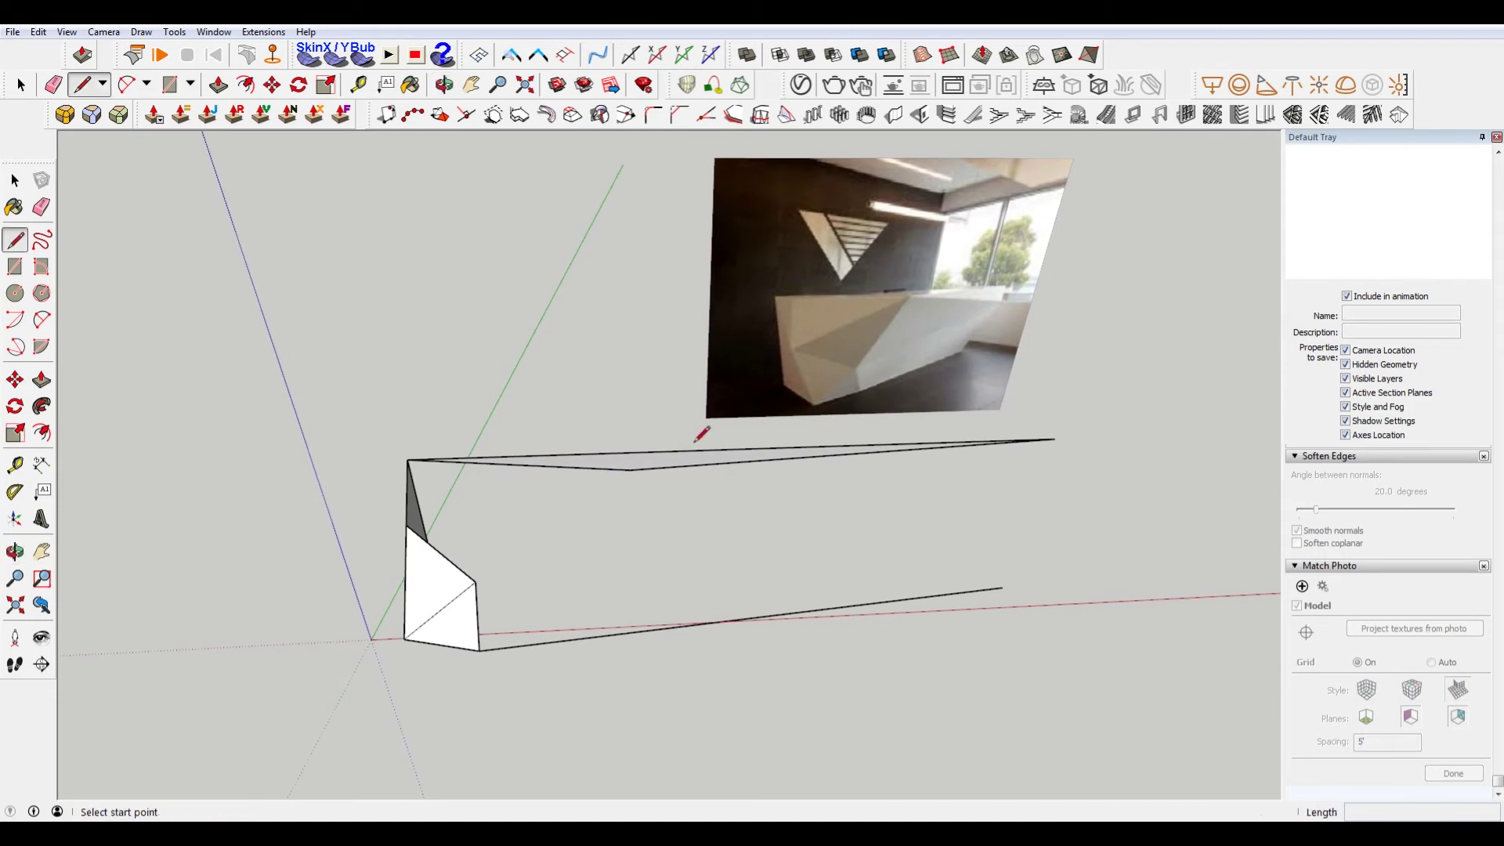
# Draw an edge along the desk's top back corner to close the thin top face.
pyautogui.click(630, 470)
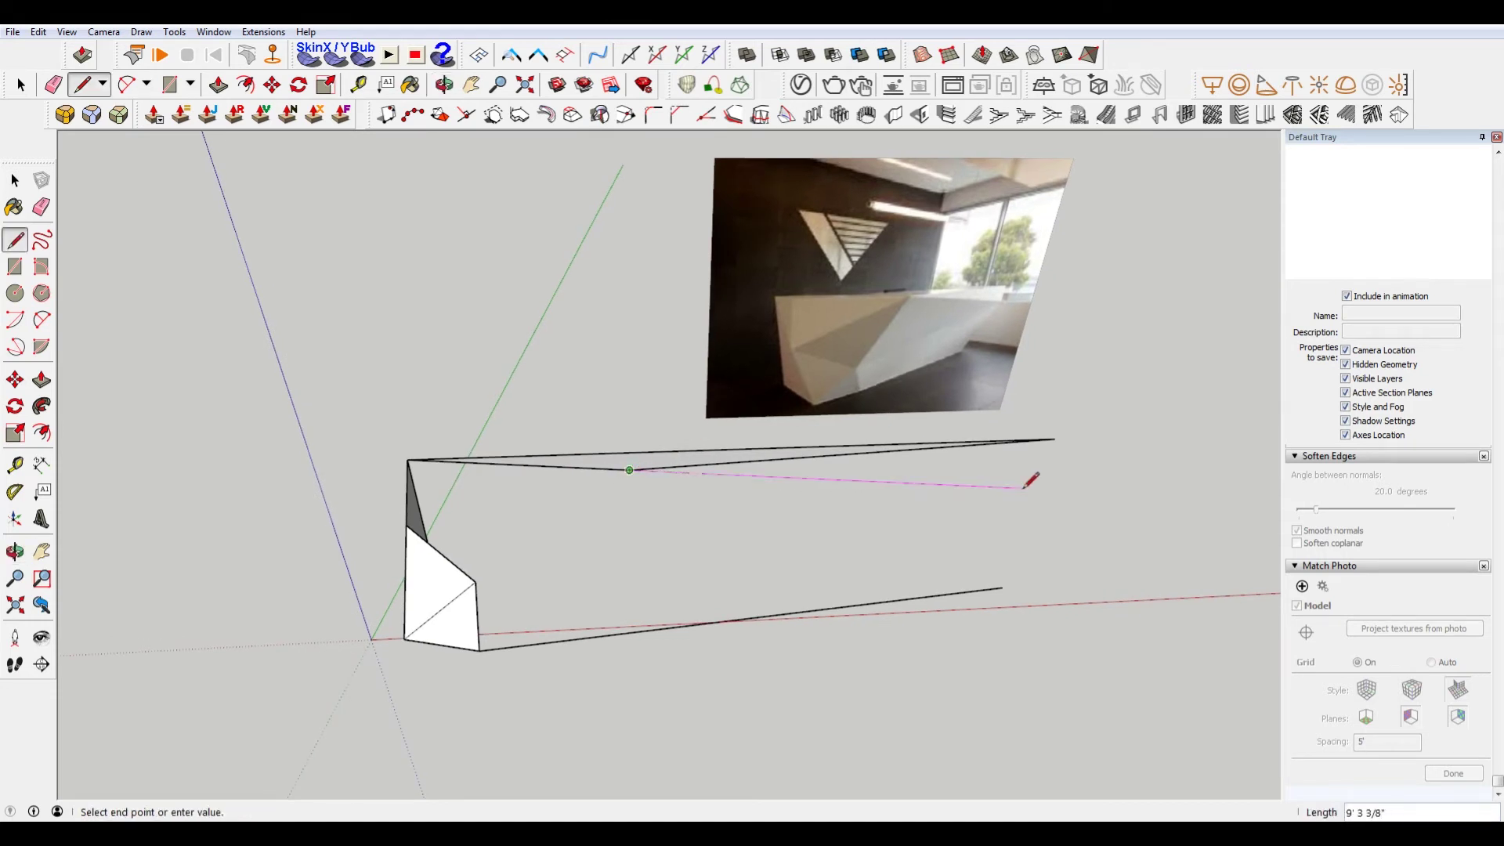
pyautogui.click(1055, 439)
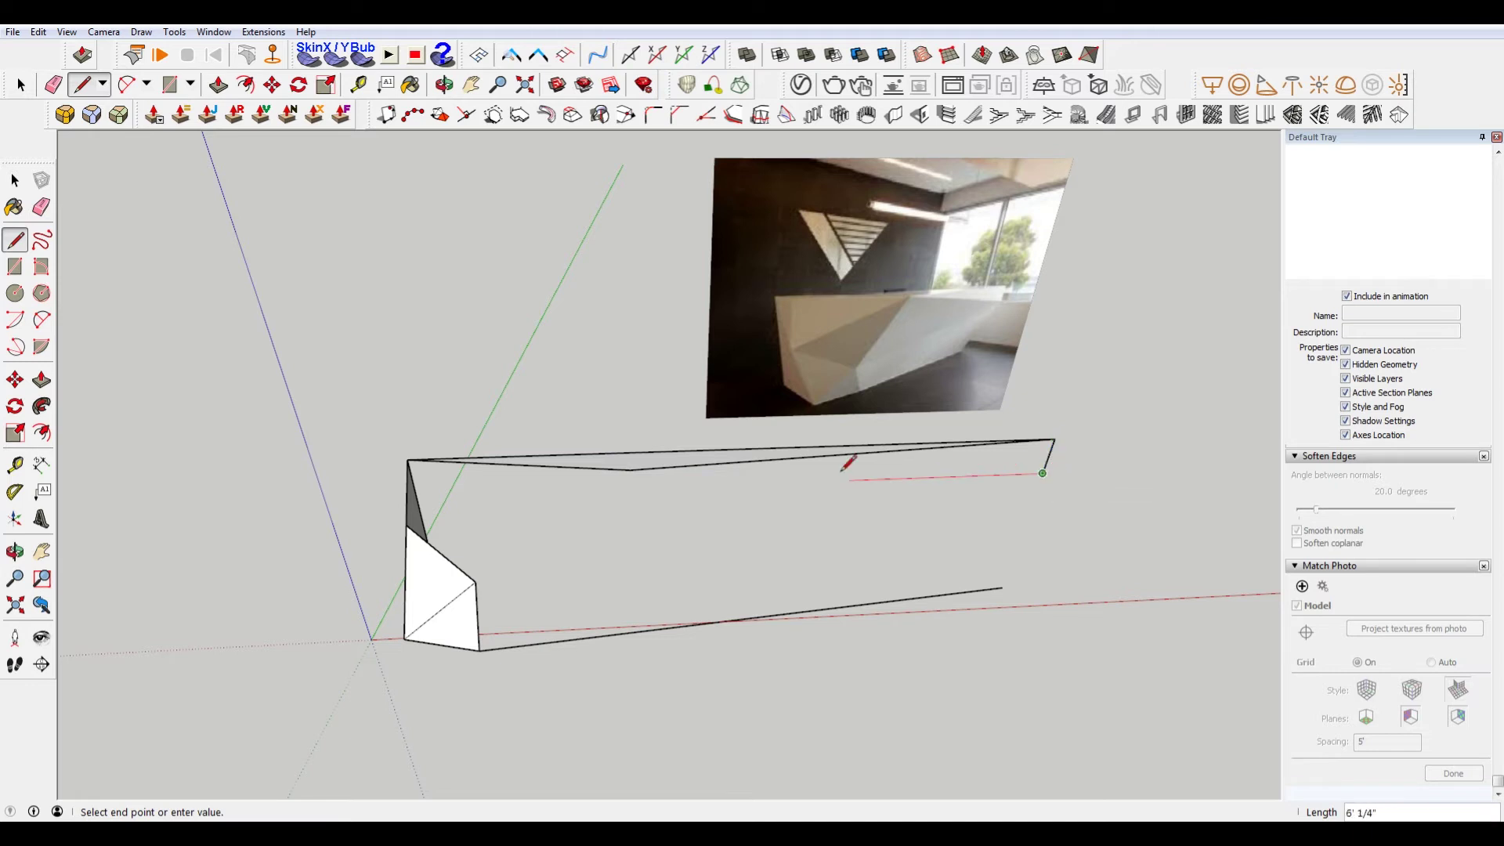
pyautogui.click(631, 470)
pyautogui.moveTo(846, 487); pyautogui.dragTo(872, 375, button='middle')
pyautogui.scroll(1, 729, 510)
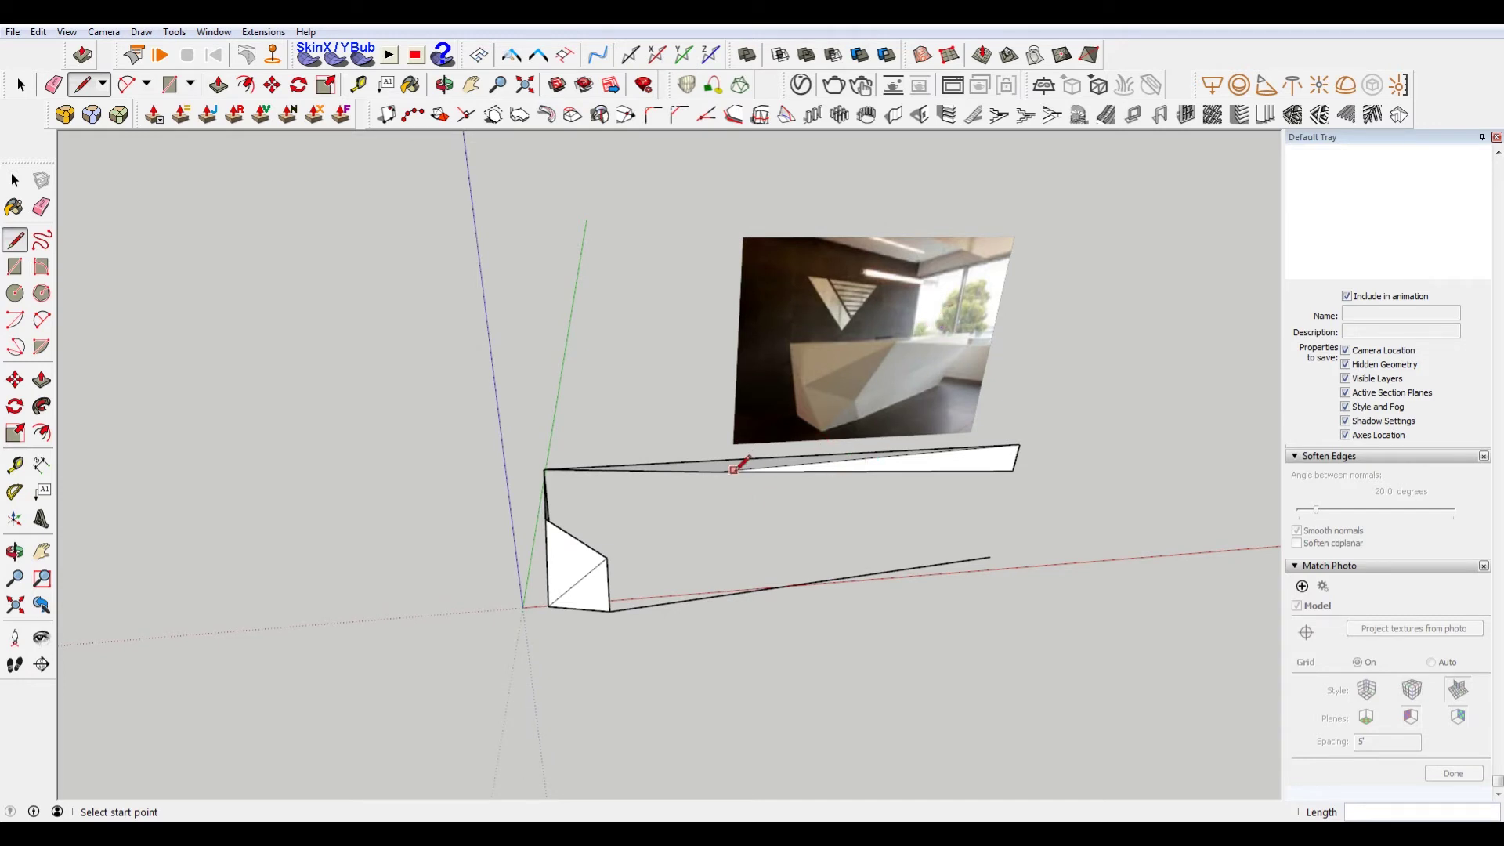
# Draw two diagonals across the sloping front to split it into triangular facets.
pyautogui.click(716, 471)
pyautogui.click(607, 558)
pyautogui.moveTo(702, 520)
pyautogui.mouseDown(button='middle')
pyautogui.moveTo(1118, 444)
pyautogui.moveTo(1060, 416)
pyautogui.moveTo(1220, 386)
pyautogui.moveTo(1014, 423)
pyautogui.moveTo(658, 547)
pyautogui.moveTo(689, 527)
pyautogui.moveTo(815, 597)
pyautogui.moveTo(672, 624)
pyautogui.mouseUp(button='middle')
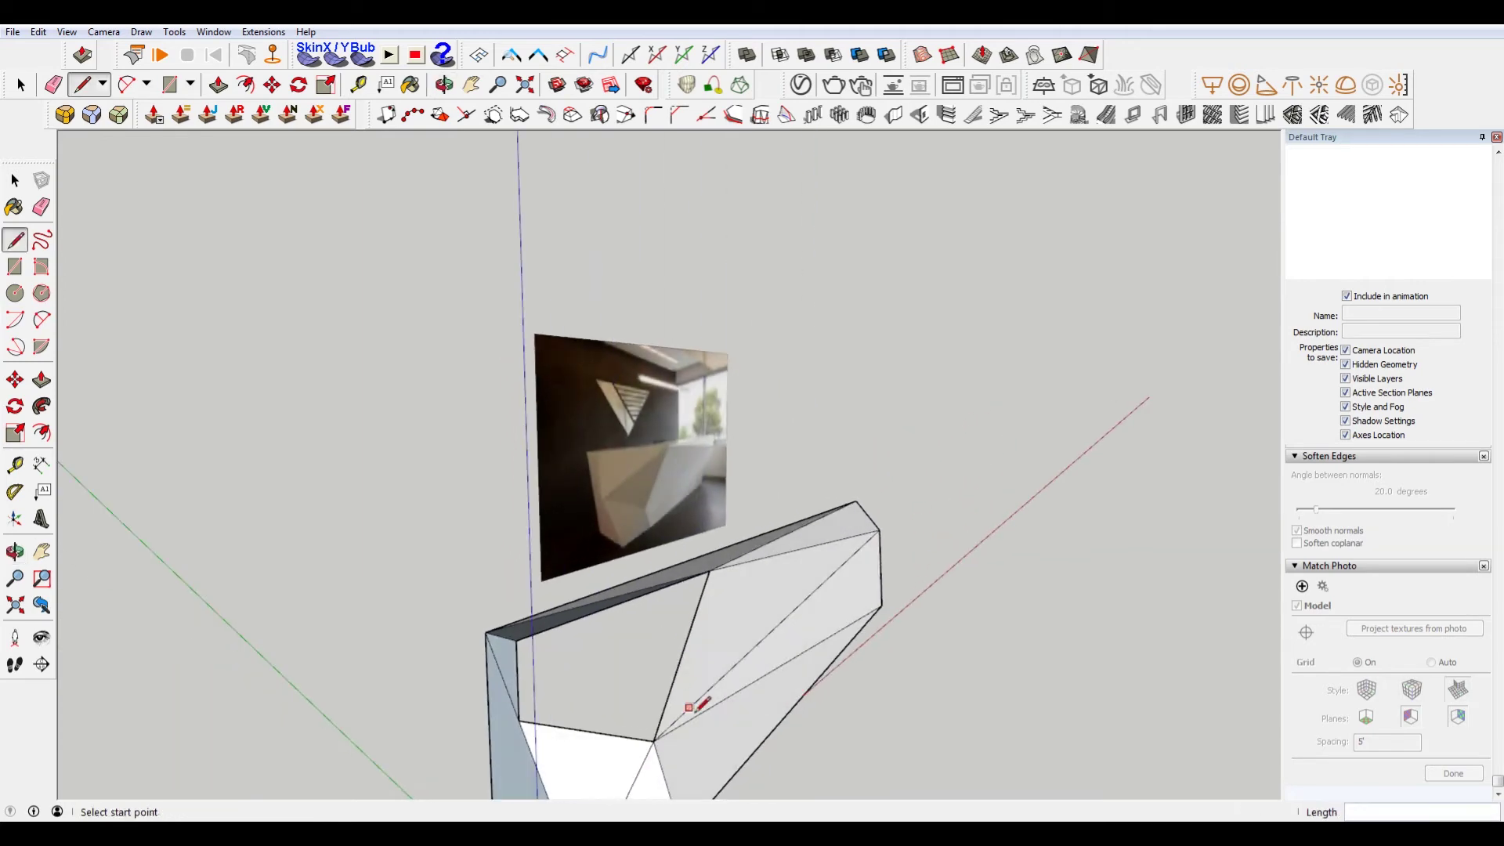
pyautogui.click(520, 720)
pyautogui.click(709, 572)
pyautogui.moveTo(823, 614)
pyautogui.mouseDown(button='middle')
pyautogui.moveTo(619, 601)
pyautogui.moveTo(369, 671)
pyautogui.moveTo(614, 679)
pyautogui.mouseUp(button='middle')
pyautogui.scroll(1, 497, 661)
pyautogui.moveTo(496, 661); pyautogui.dragTo(662, 597, button='middle')
pyautogui.press('space')
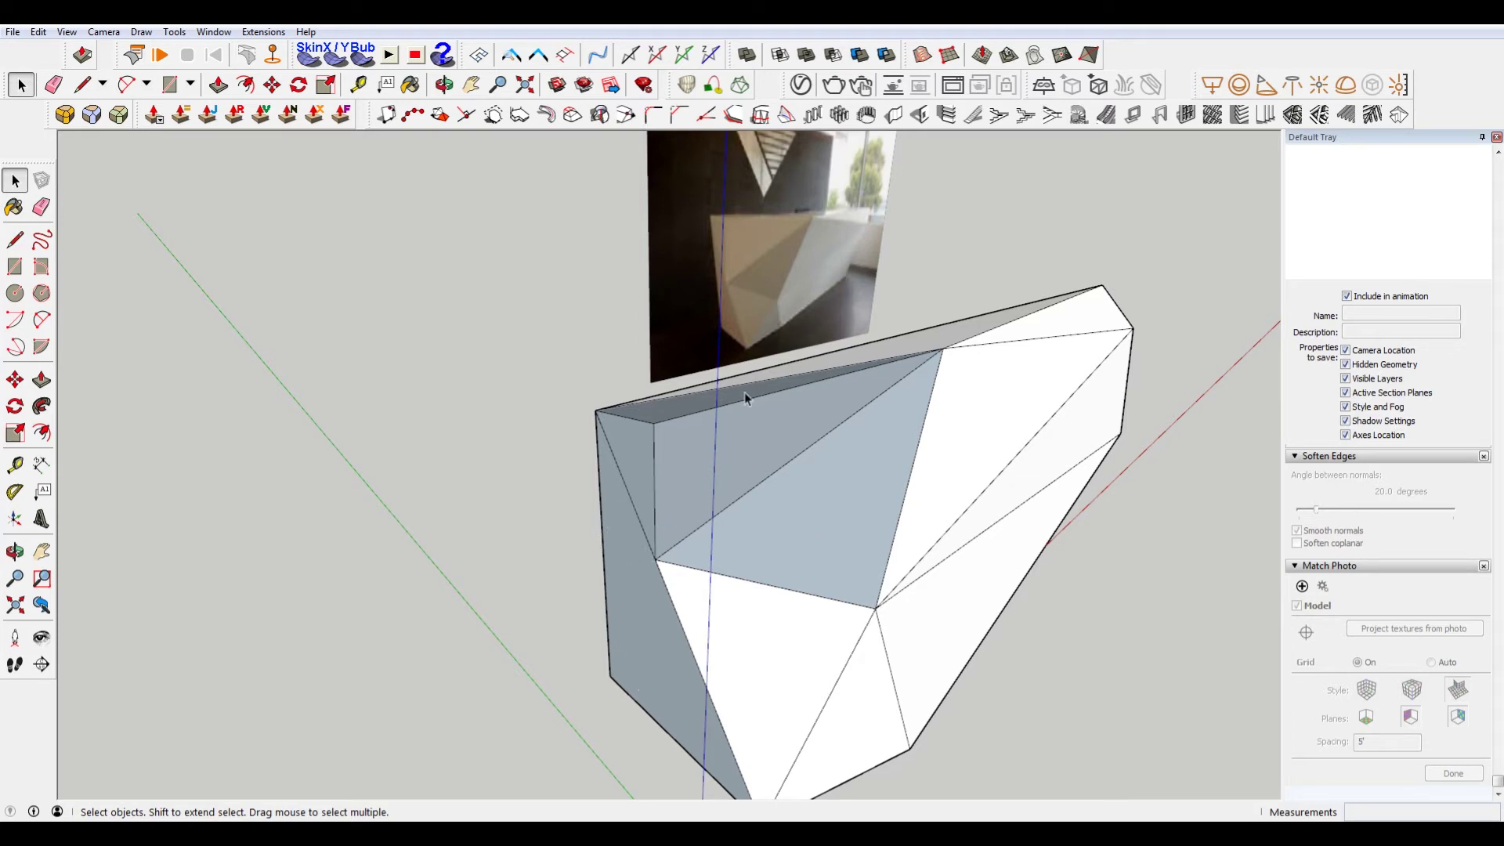
# Select the bluish faces on the desk's end and reverse them to show the white side.
pyautogui.click(999, 398)
pyautogui.click(1067, 318)
pyautogui.click(758, 488)
pyautogui.keyDown('shift'); pyautogui.click(727, 421); pyautogui.keyUp('shift')
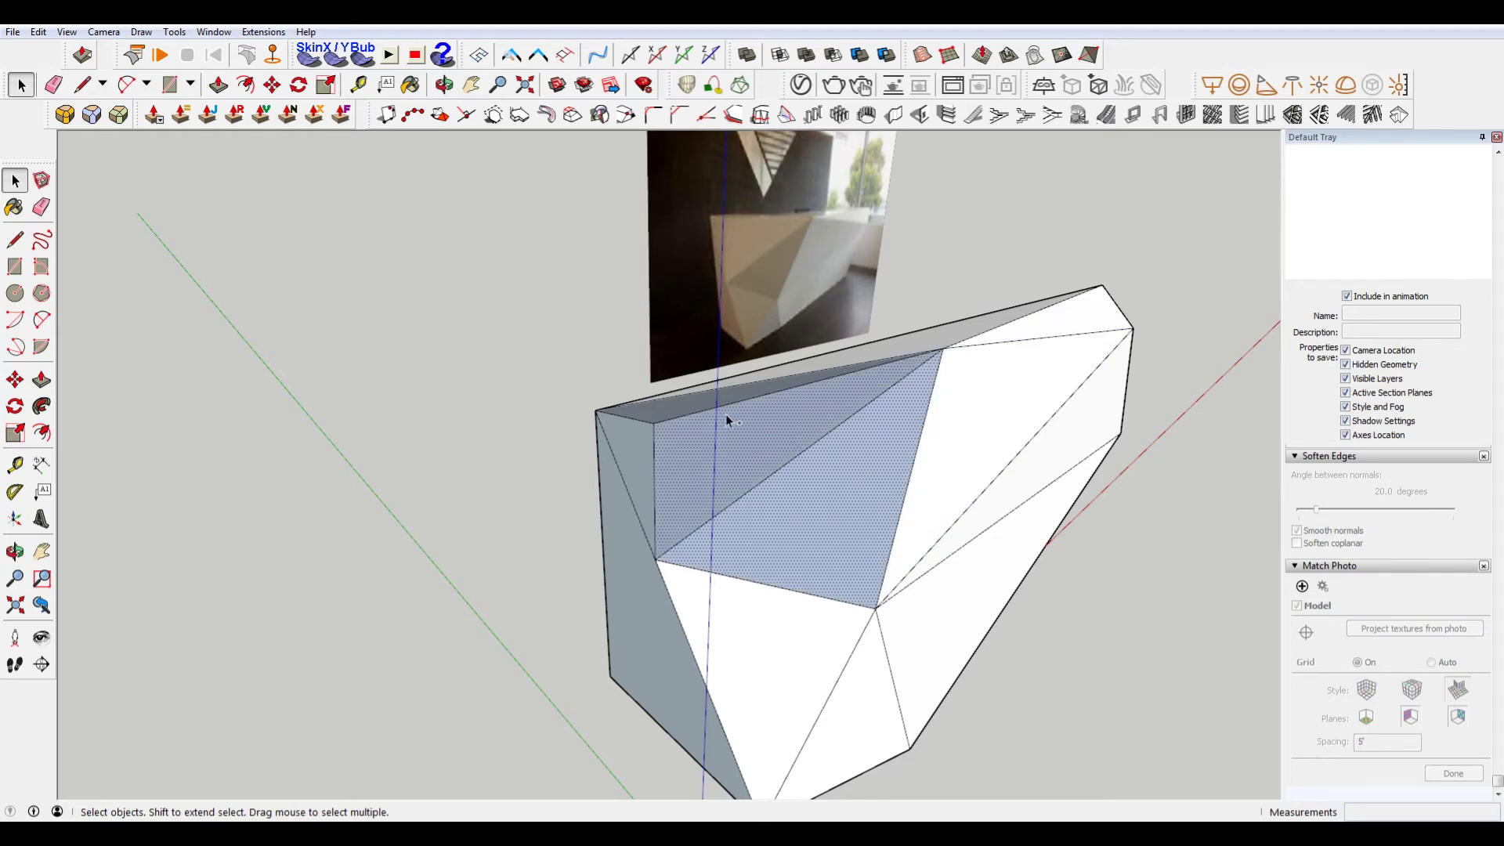
pyautogui.moveTo(633, 593); pyautogui.dragTo(679, 651, button='middle')
pyautogui.rightClick(679, 651)
pyautogui.click(729, 638)
pyautogui.rightClick(680, 663)
pyautogui.moveTo(781, 567)
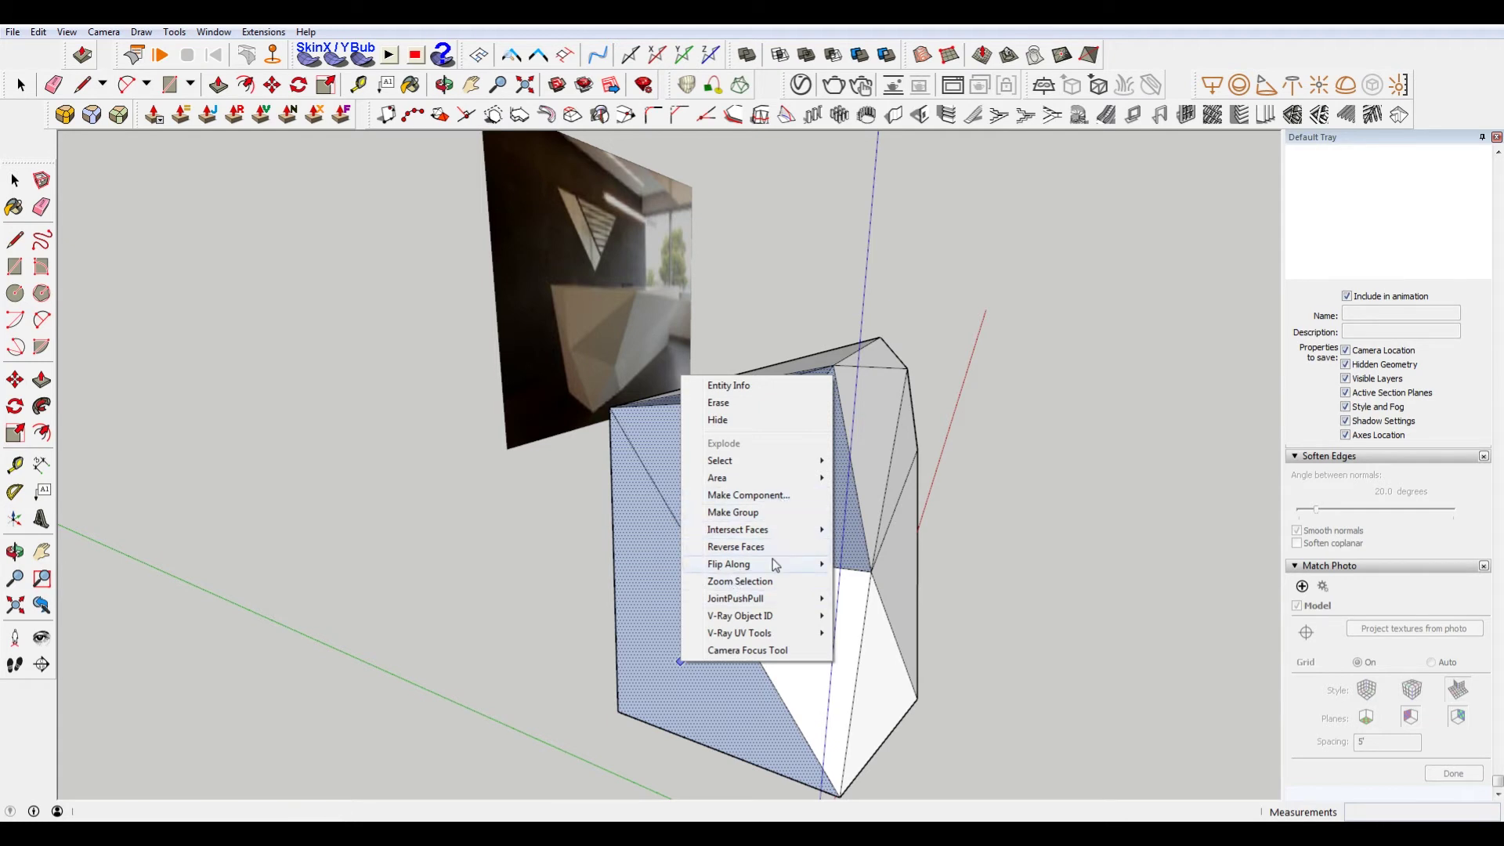
pyautogui.click(747, 651)
# Draw a diagonal from the end's upper corner to its lower vertex, splitting that face.
pyautogui.press('space')
pyautogui.click(481, 569)
pyautogui.moveTo(481, 569); pyautogui.dragTo(595, 652, button='middle')
pyautogui.moveTo(849, 571); pyautogui.dragTo(806, 470, button='middle')
pyautogui.press('l')
pyautogui.click(689, 421)
pyautogui.click(854, 558)
pyautogui.press('space')
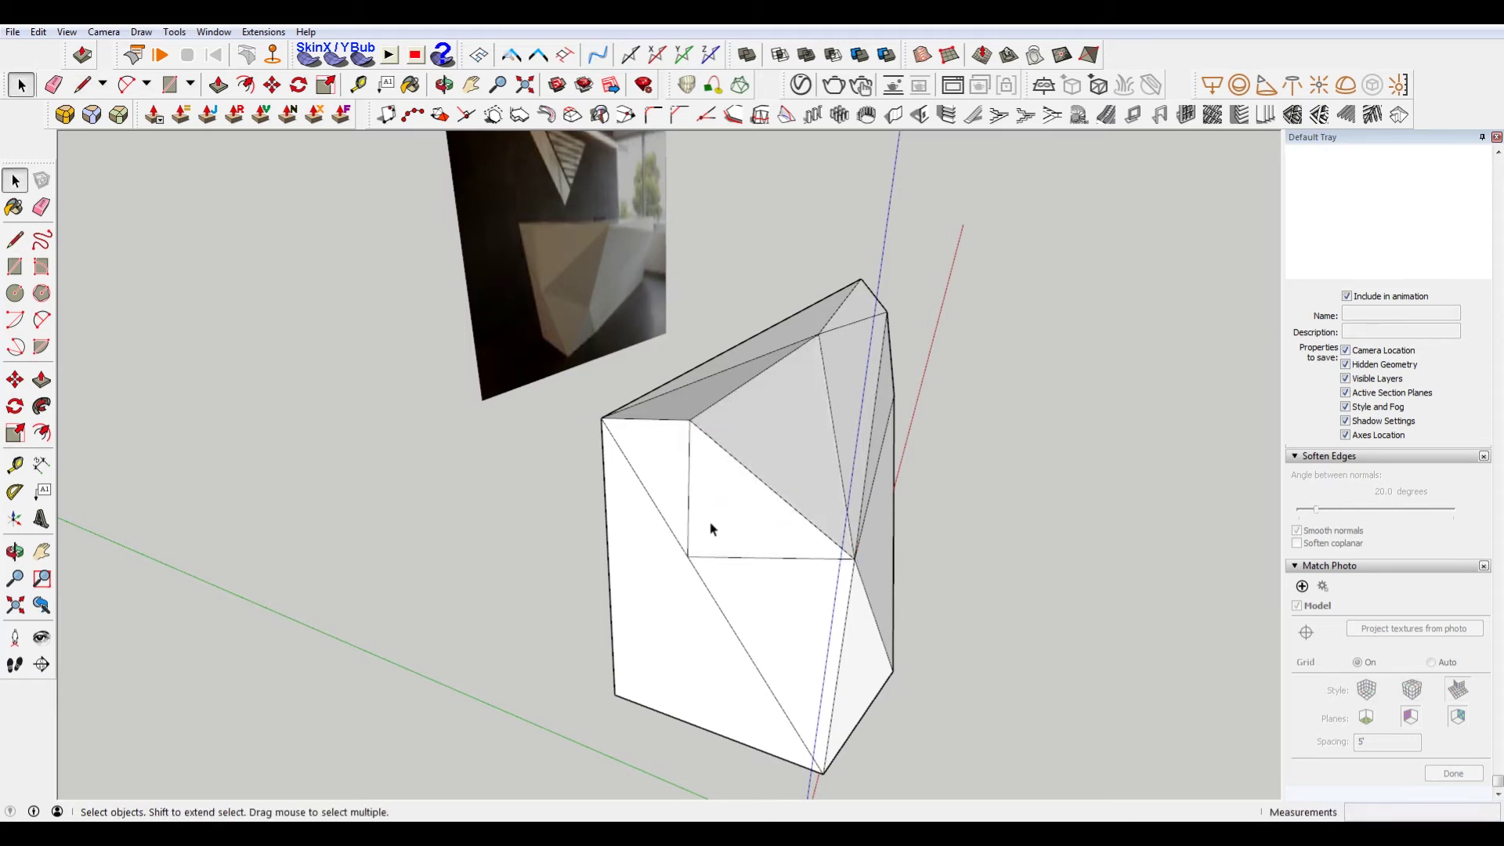
pyautogui.moveTo(700, 533); pyautogui.dragTo(839, 554, button='middle')
# Draw an edge from the far corner to the bottom corner, closing a new end face.
pyautogui.press('l')
pyautogui.click(169, 476)
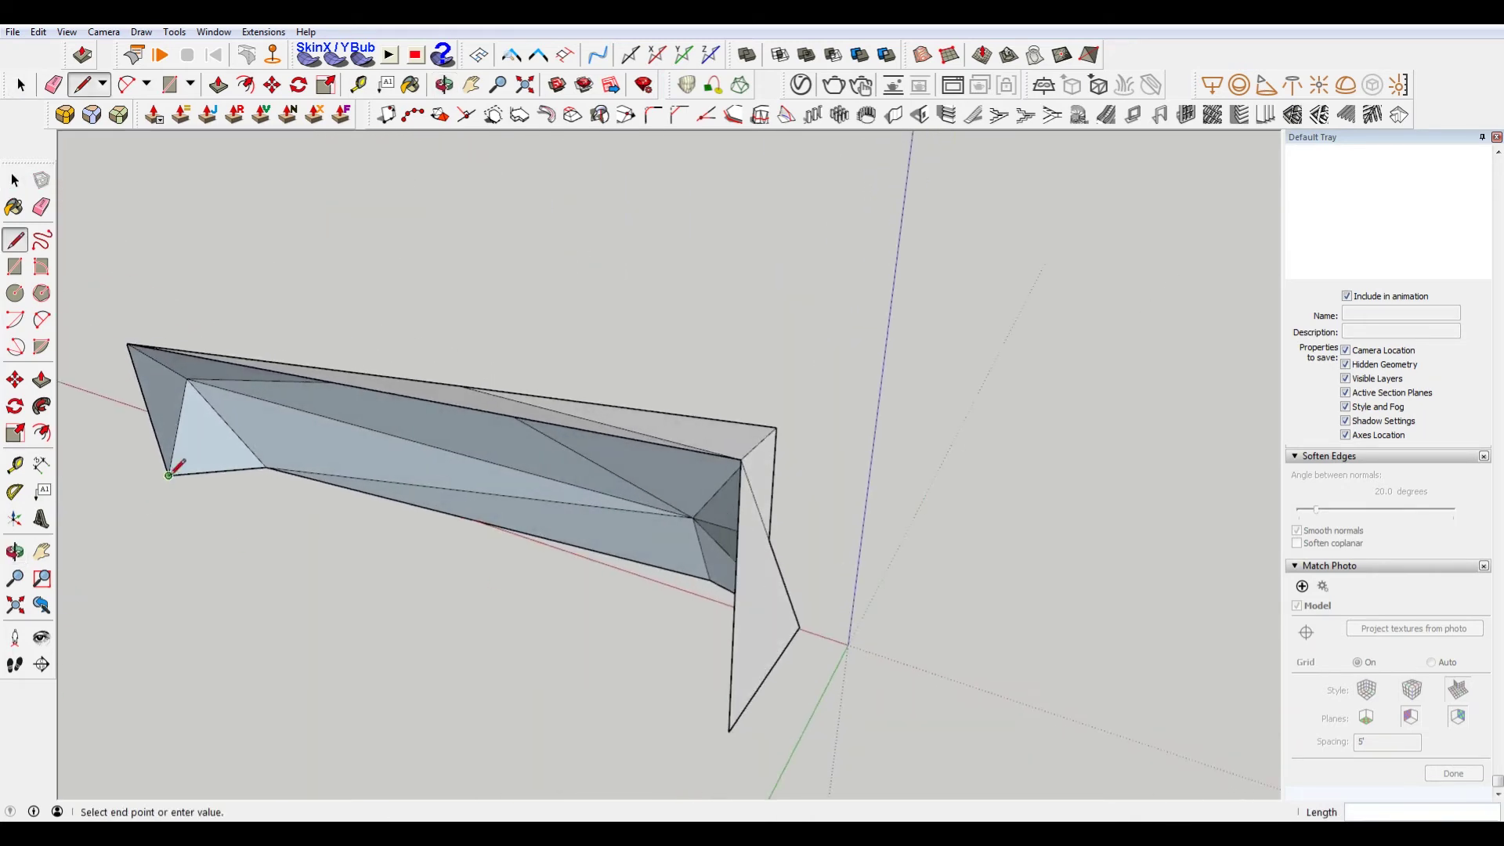
pyautogui.click(729, 731)
pyautogui.moveTo(881, 490); pyautogui.dragTo(580, 461, button='middle')
pyautogui.moveTo(939, 272); pyautogui.dragTo(658, 421, button='middle')
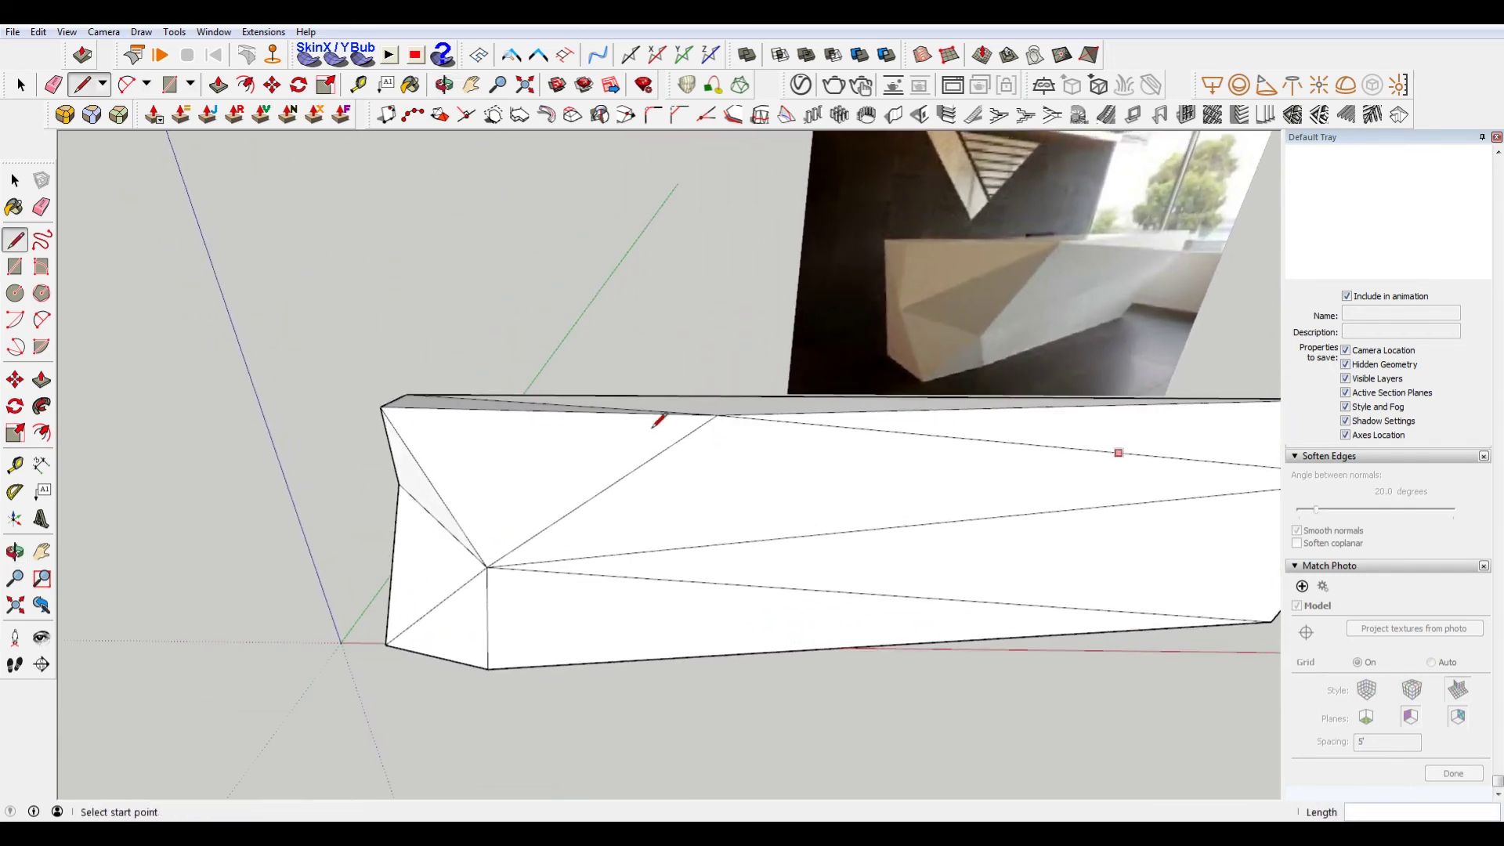
pyautogui.scroll(-3, 889, 543)
pyautogui.moveTo(889, 544)
pyautogui.mouseDown(button='middle')
pyautogui.moveTo(1162, 440)
pyautogui.moveTo(807, 486)
pyautogui.moveTo(943, 406)
pyautogui.moveTo(1030, 379)
pyautogui.moveTo(899, 337)
pyautogui.moveTo(977, 262)
pyautogui.moveTo(1144, 447)
pyautogui.moveTo(1034, 661)
pyautogui.moveTo(1011, 642)
pyautogui.mouseUp(button='middle')
pyautogui.moveTo(731, 439); pyautogui.dragTo(862, 243, button='middle')
# Select the small top face at the end and begin moving its top vertex.
pyautogui.press('space')
pyautogui.click(709, 513)
pyautogui.moveTo(735, 515); pyautogui.dragTo(776, 406, button='middle')
pyautogui.press('m')
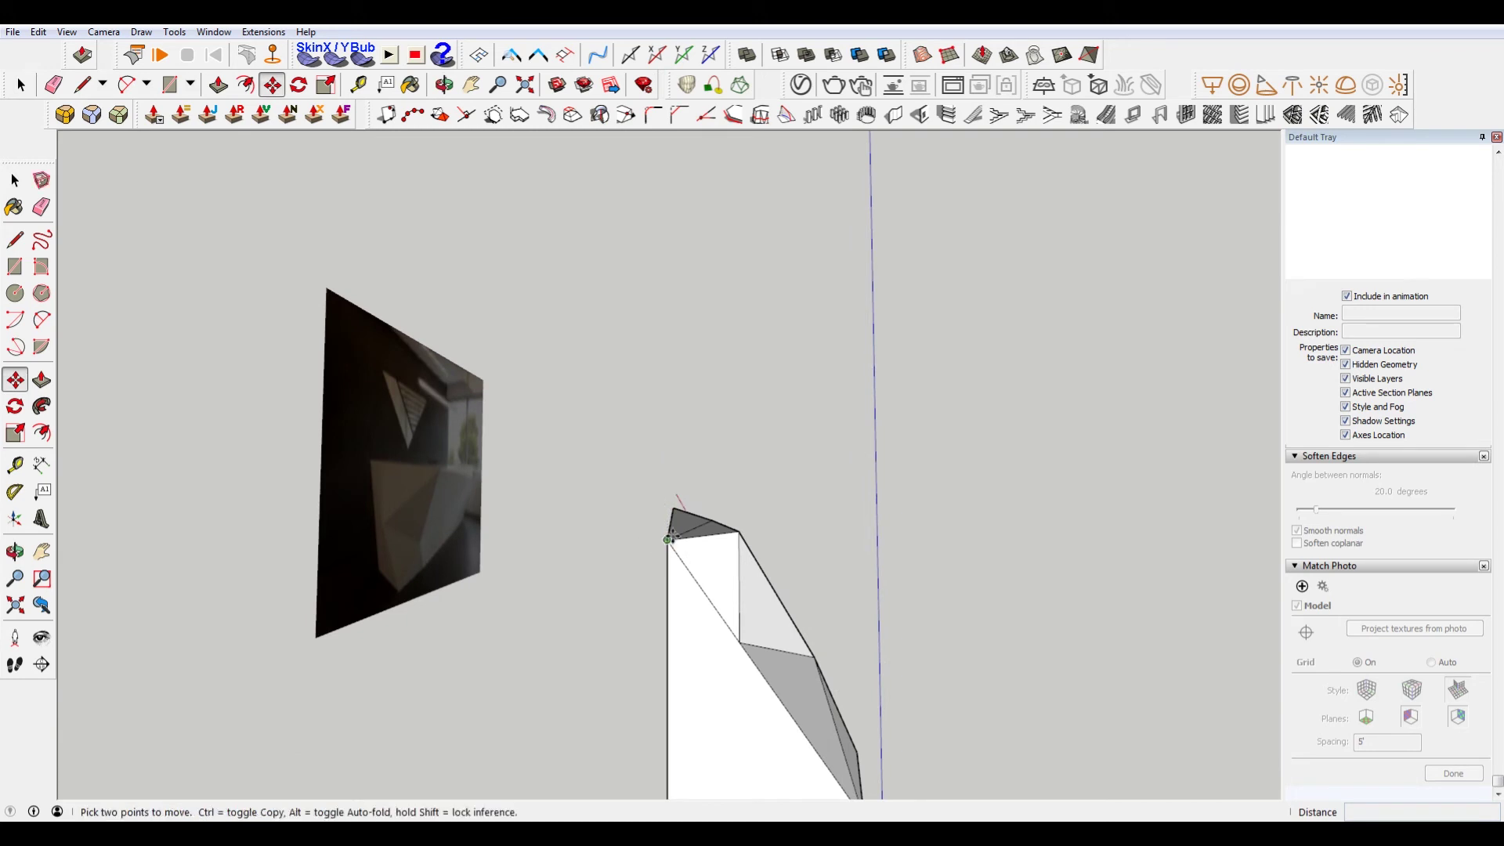
pyautogui.click(671, 542)
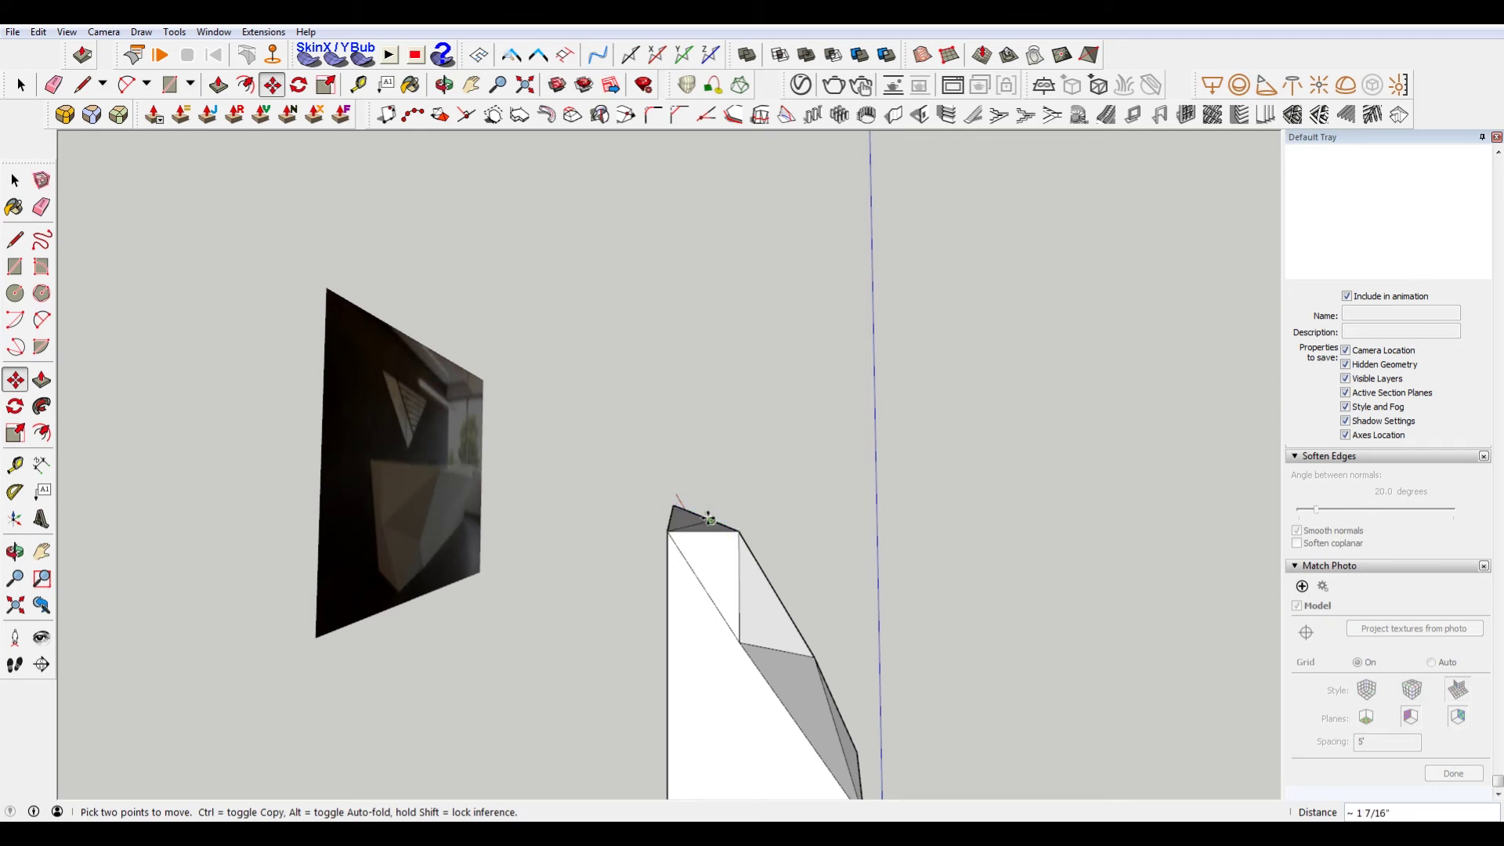
# Drop the end's top vertex in its new place and reposition the bottom corner vertex.
pyautogui.click(707, 517)
pyautogui.press('space')
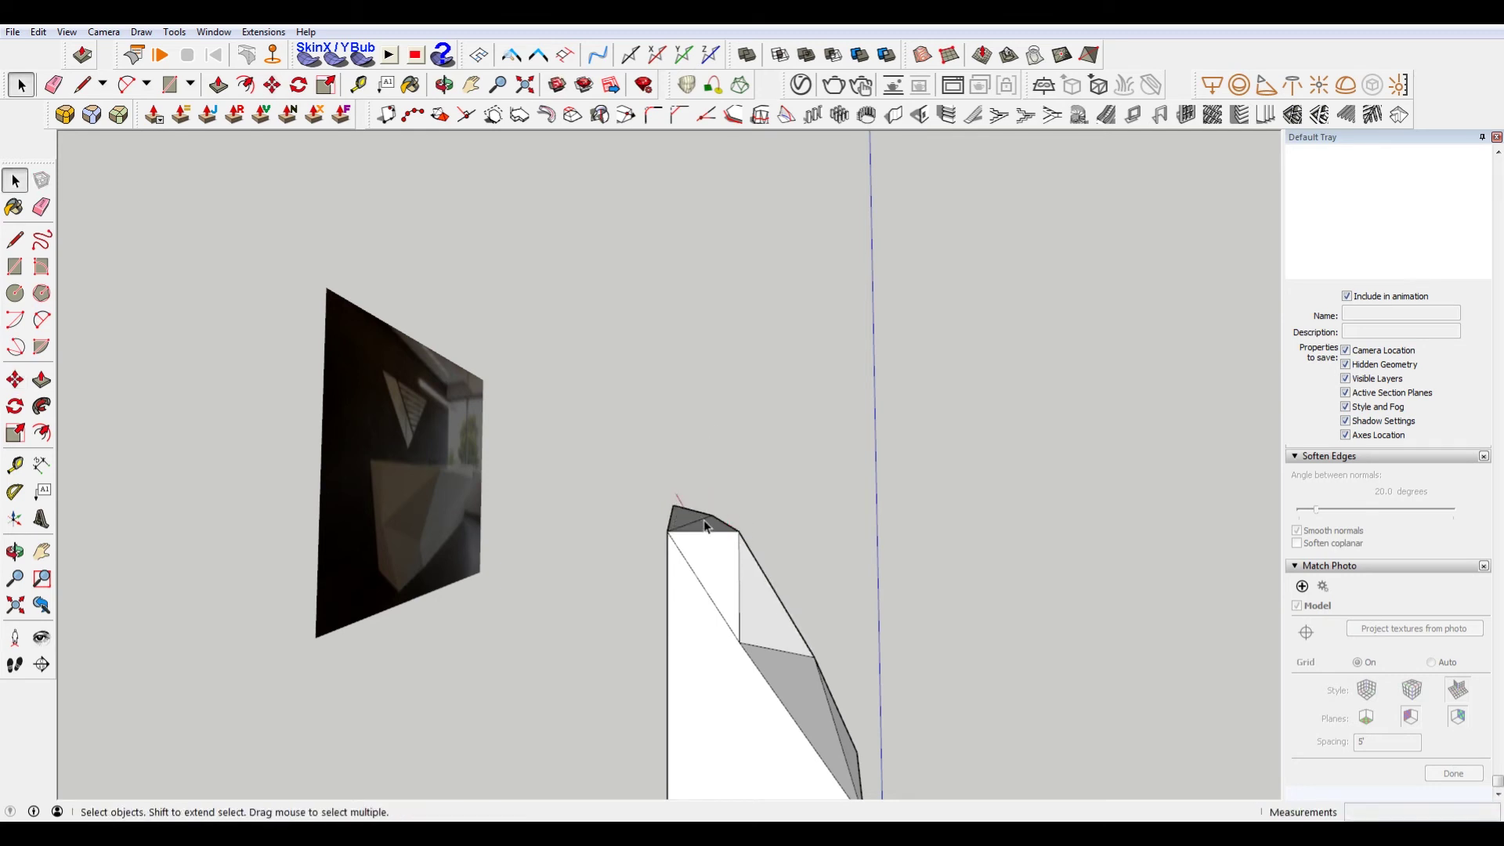
pyautogui.moveTo(782, 510); pyautogui.dragTo(666, 591, button='middle')
pyautogui.press('m')
pyautogui.click(647, 720)
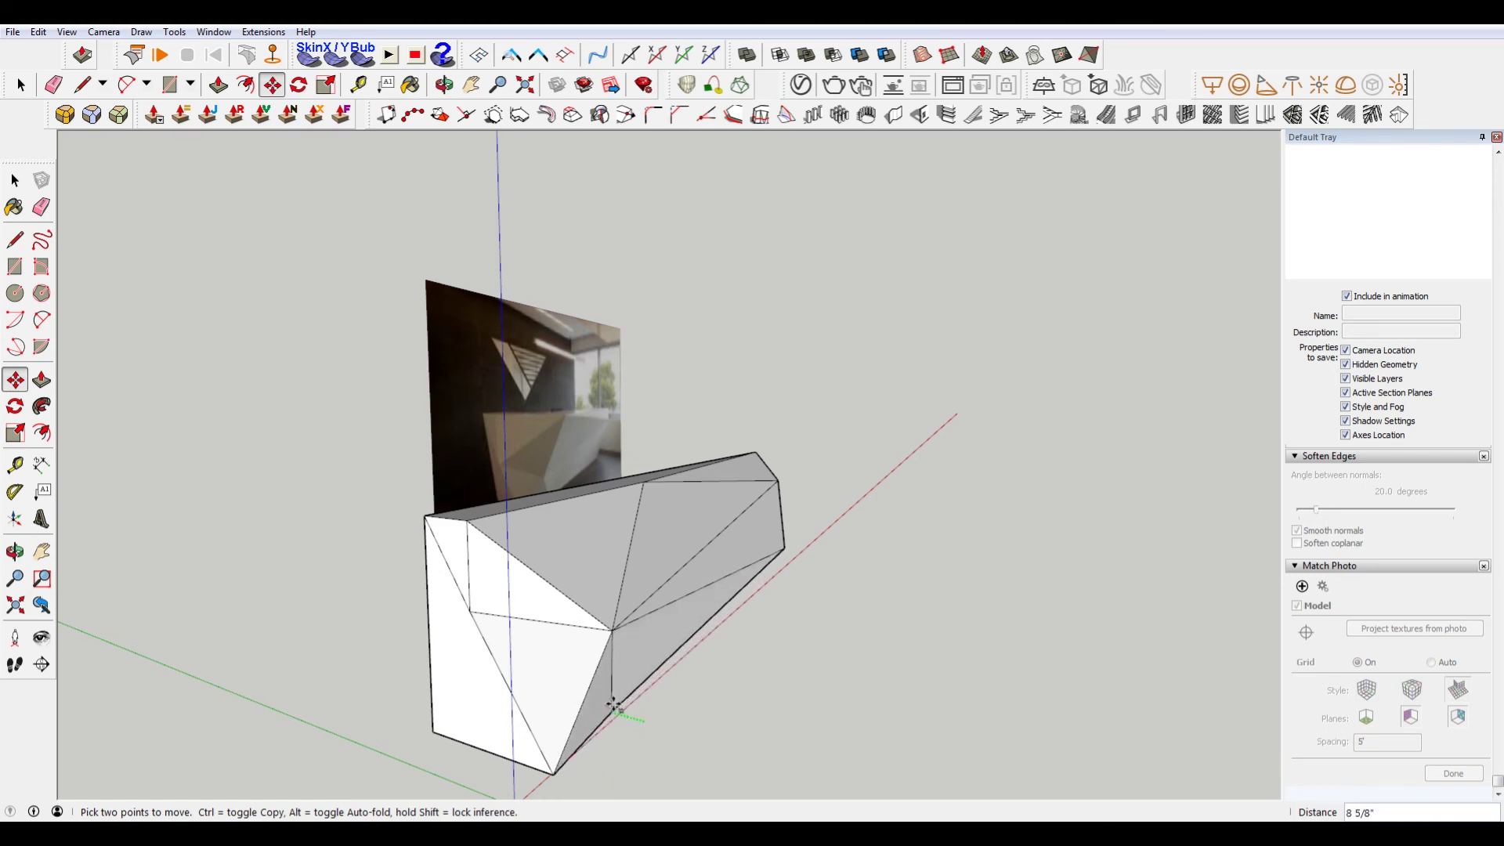
pyautogui.moveTo(604, 703); pyautogui.dragTo(776, 681, button='middle')
# Delete the faulty end edge and redraw it to refill the triangular faces.
pyautogui.press('space')
pyautogui.press('Delete')
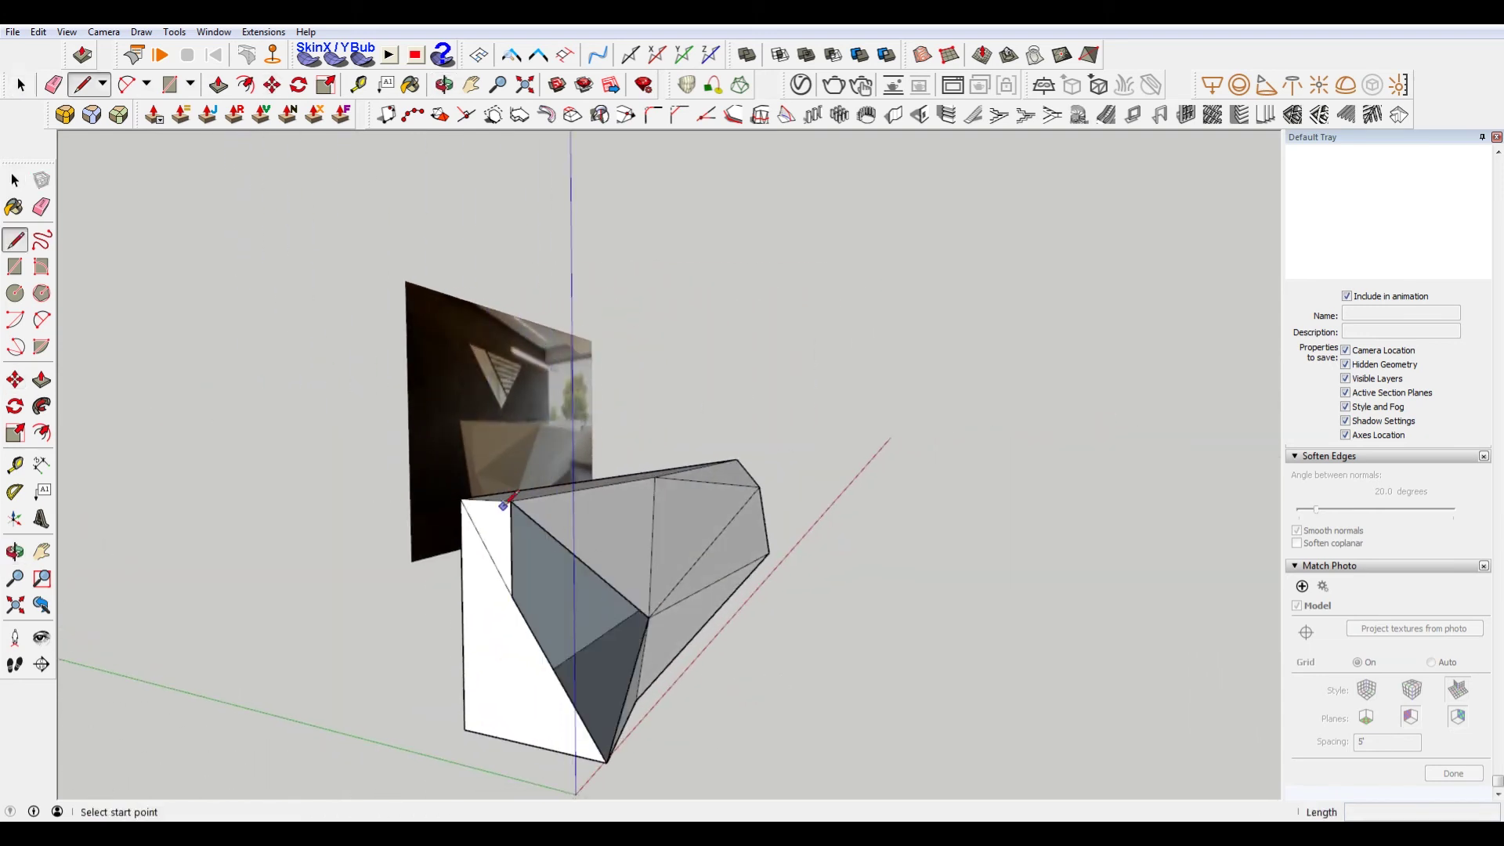
pyautogui.click(608, 758)
pyautogui.moveTo(608, 759); pyautogui.dragTo(940, 689, button='middle')
pyautogui.press('space')
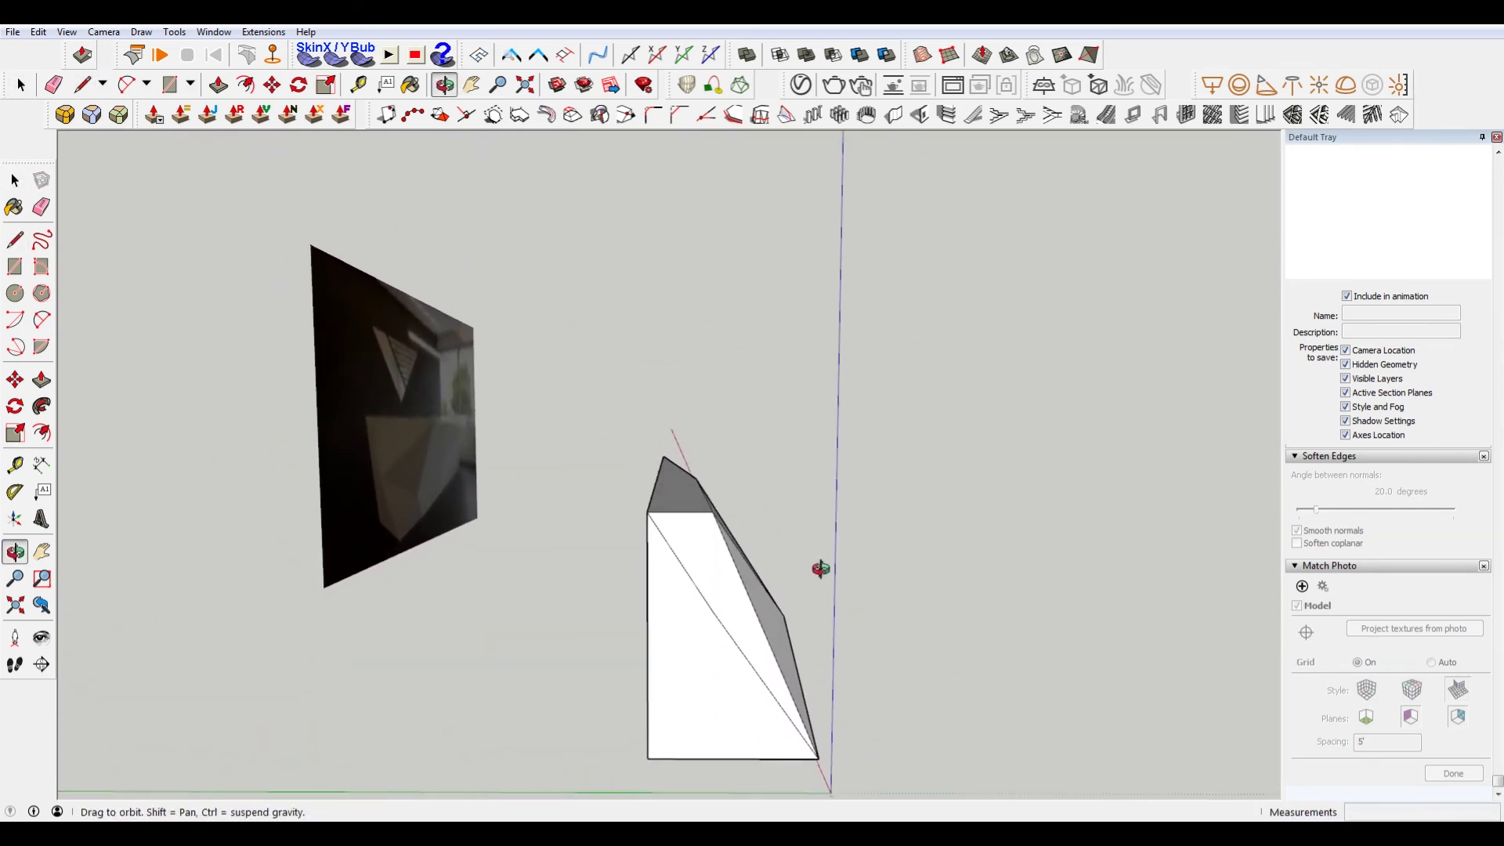
# Move the end's top-left vertex 10" along the red axis to sharpen the wedge.
pyautogui.moveTo(820, 570); pyautogui.dragTo(564, 624, button='middle')
pyautogui.press('m')
pyautogui.click(378, 546)
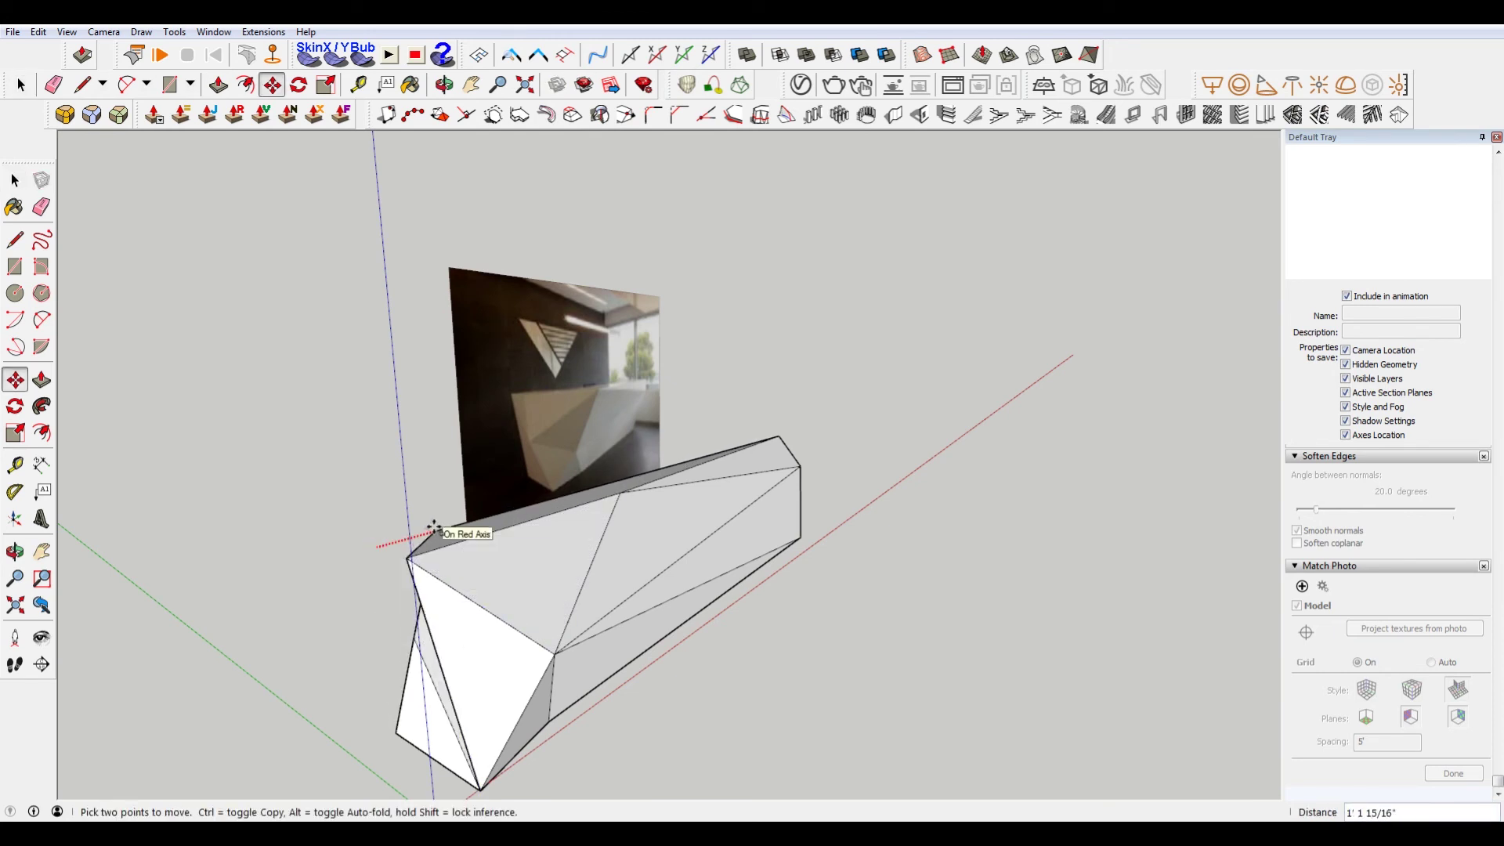
pyautogui.moveTo(403, 540); pyautogui.dragTo(267, 714, button='middle')
pyautogui.click(488, 680)
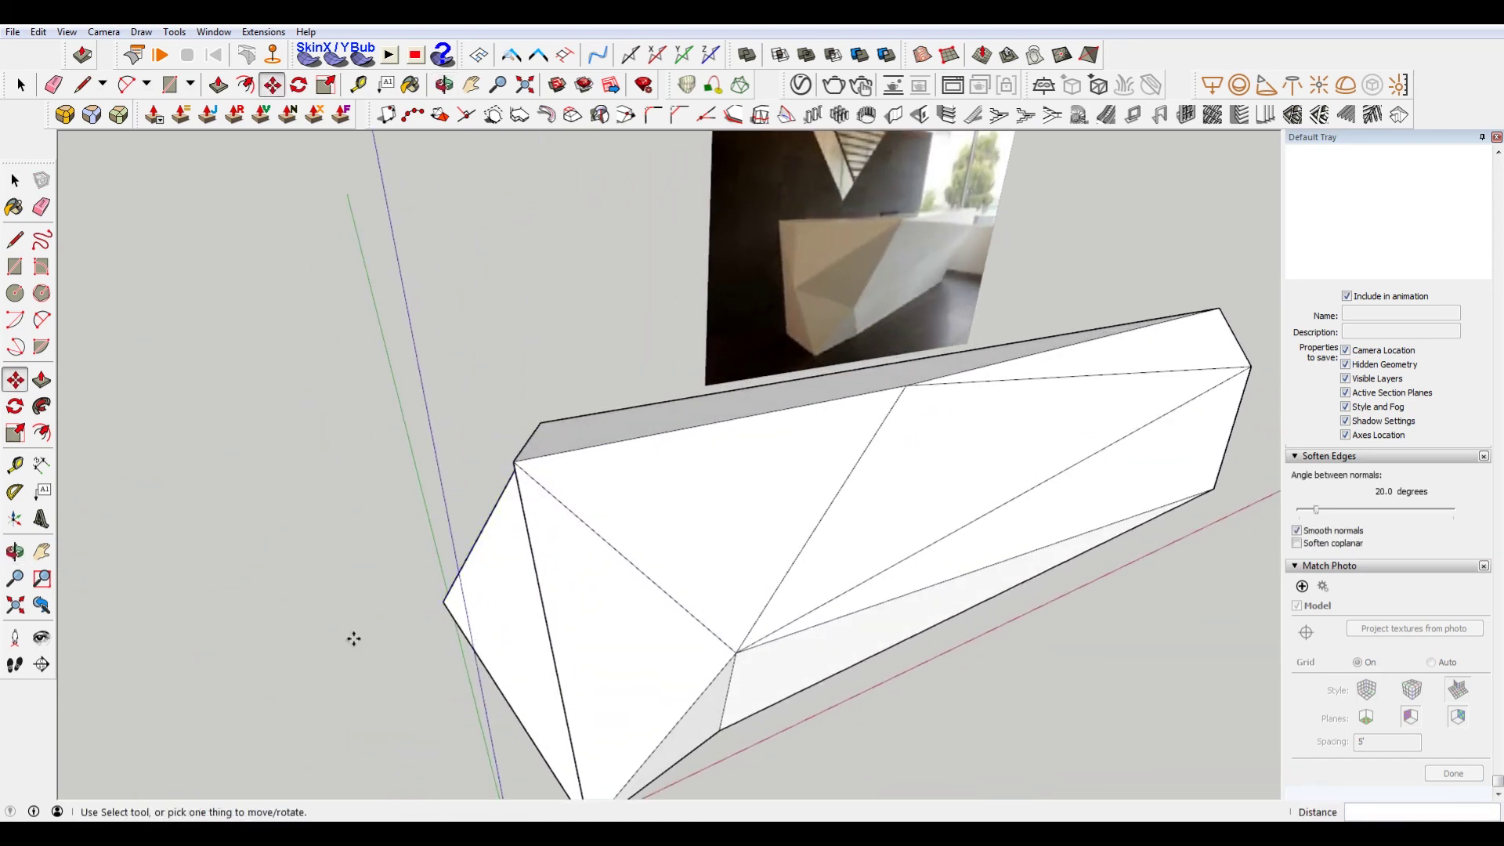
pyautogui.scroll(-2, 408, 626)
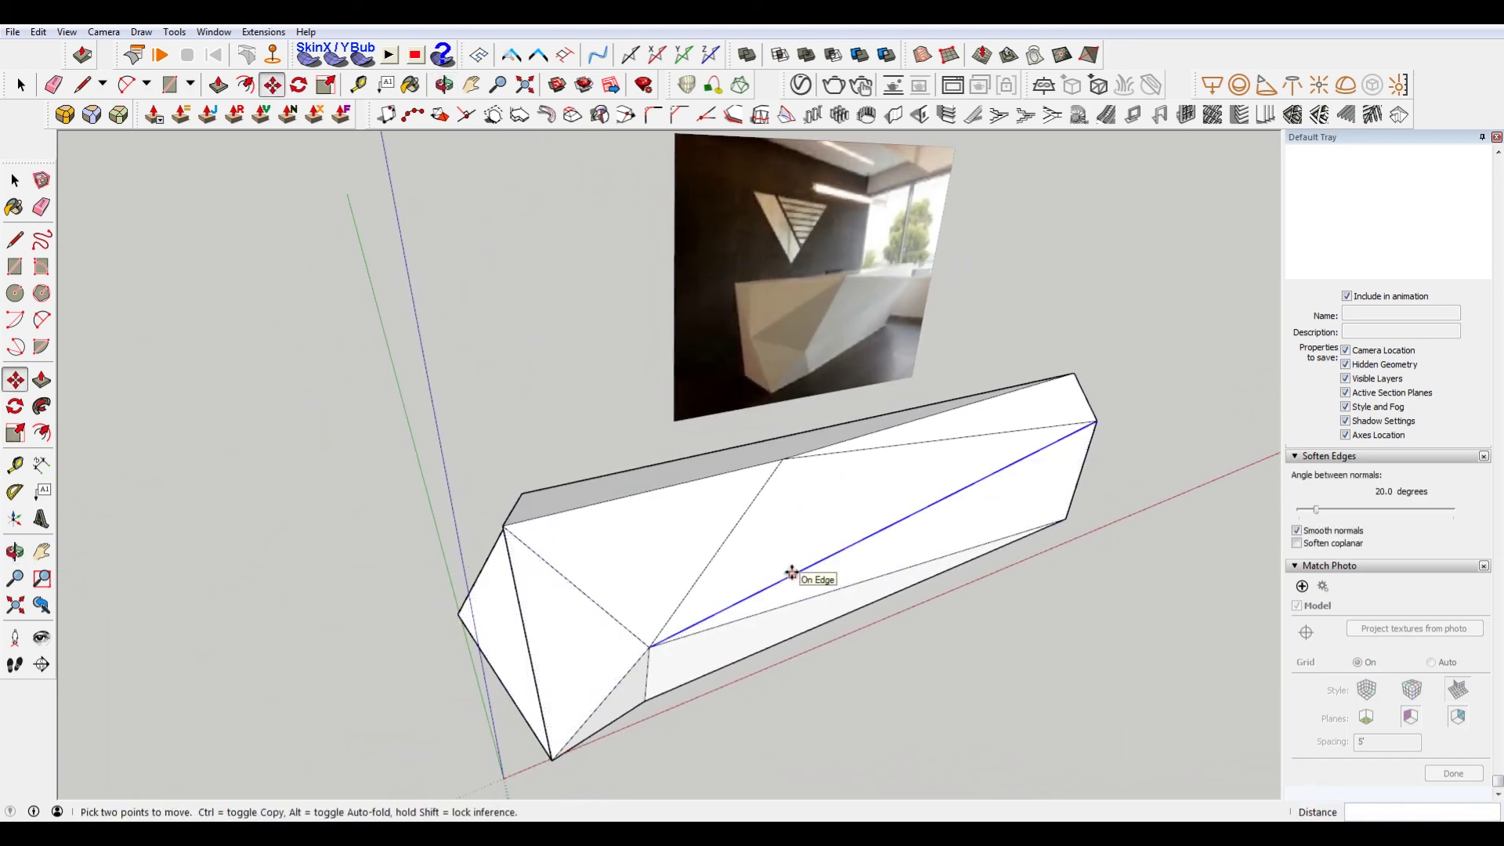